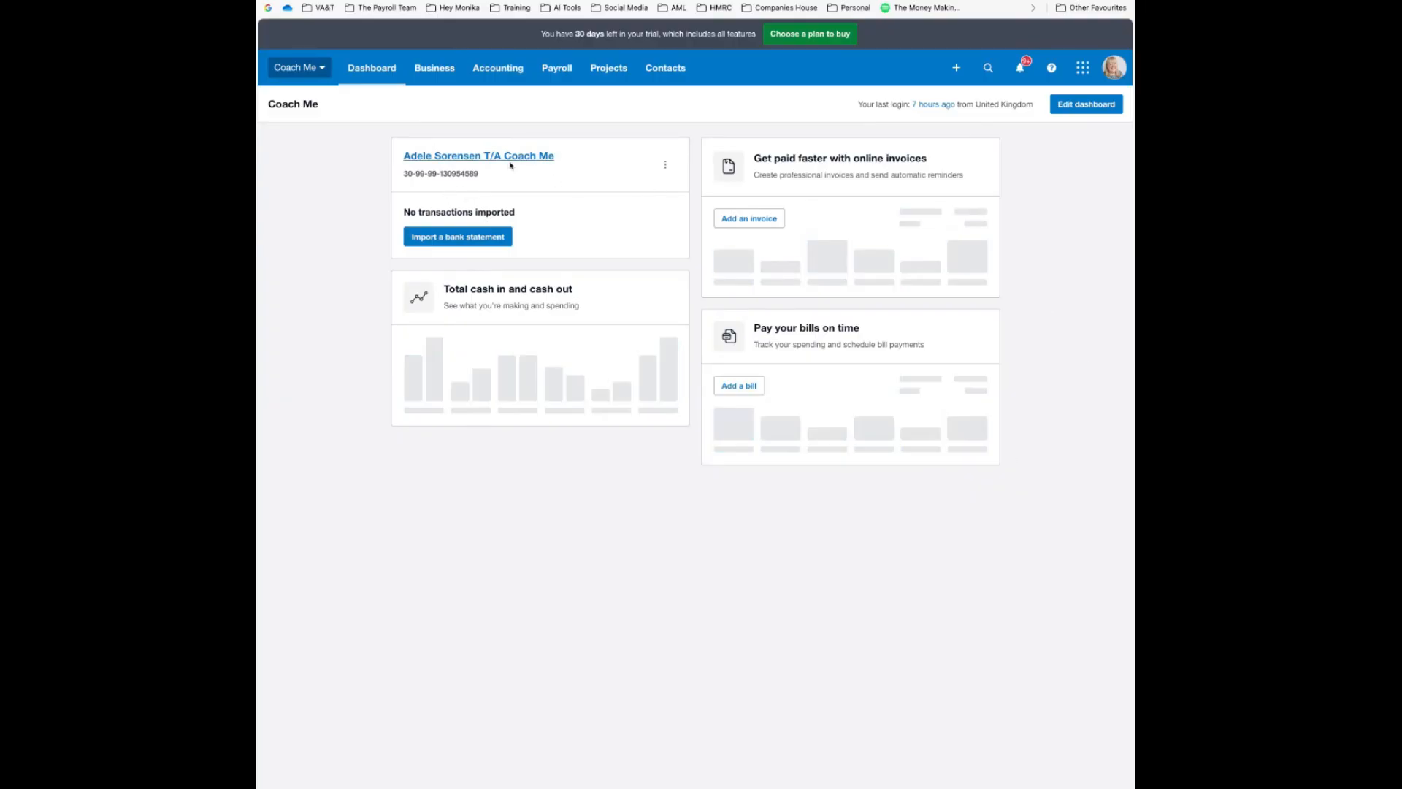
# Open the Business menu to show the sales and purchase features
pyautogui.click(436, 72)
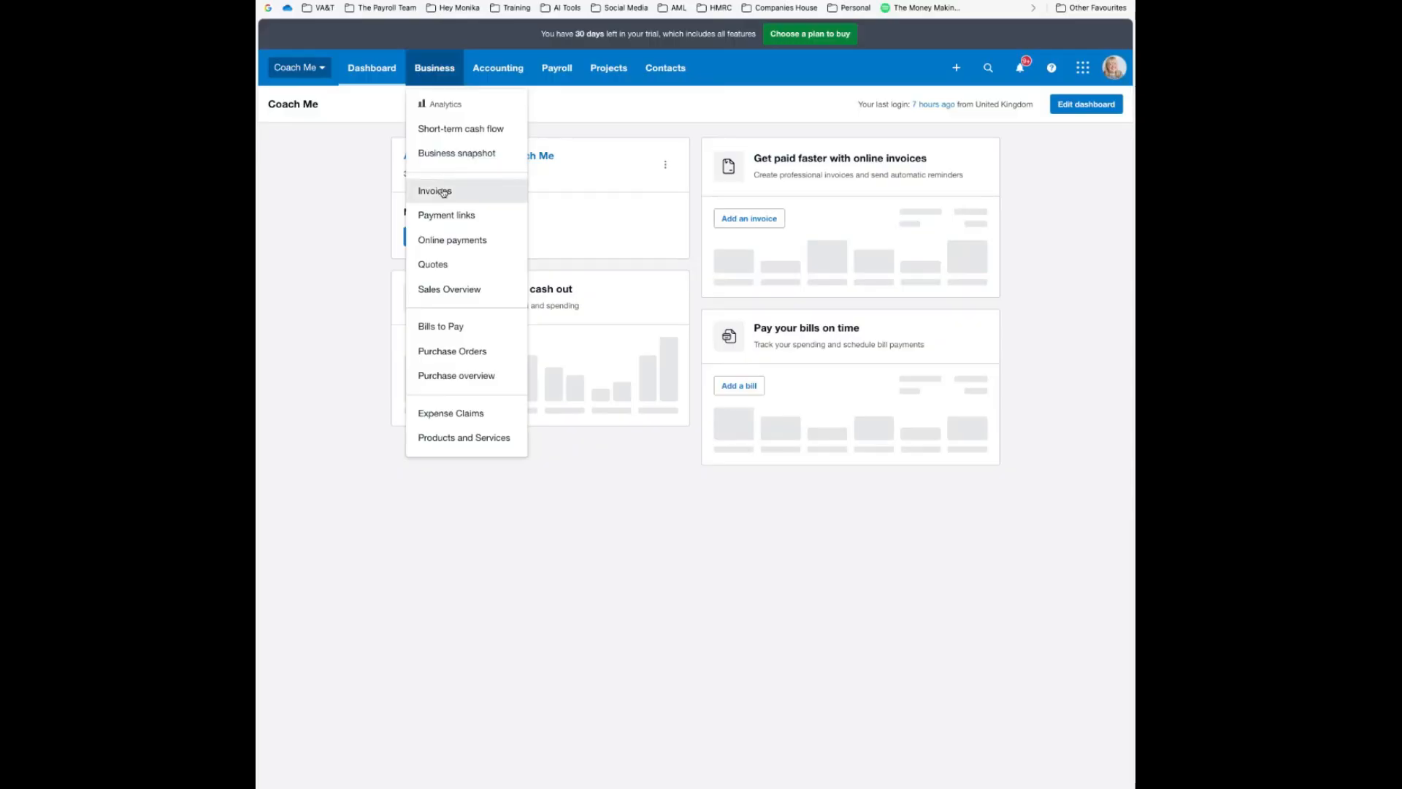
# Start a new sales invoice from the dashboard and save the invoice setup defaults
pyautogui.click(752, 224)
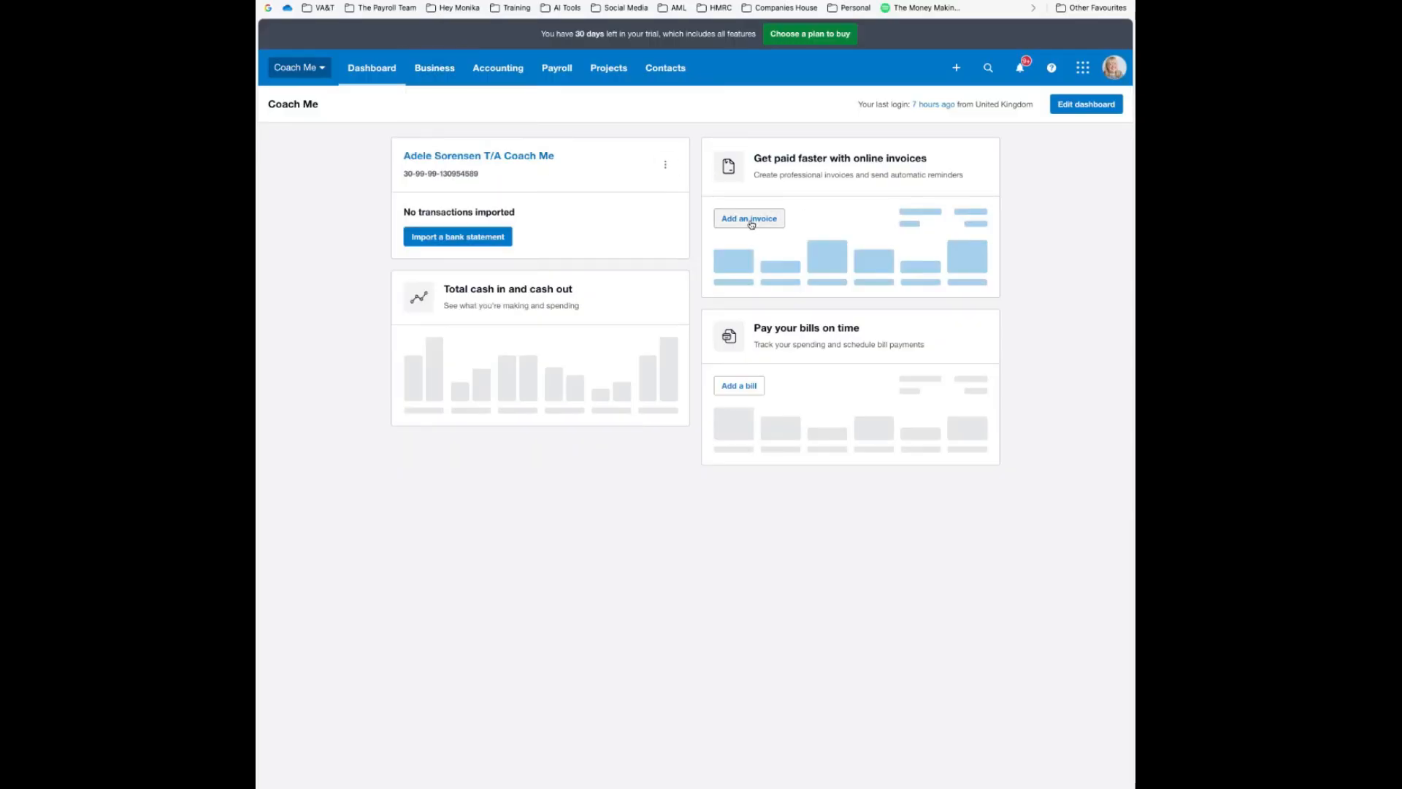
pyautogui.click(752, 225)
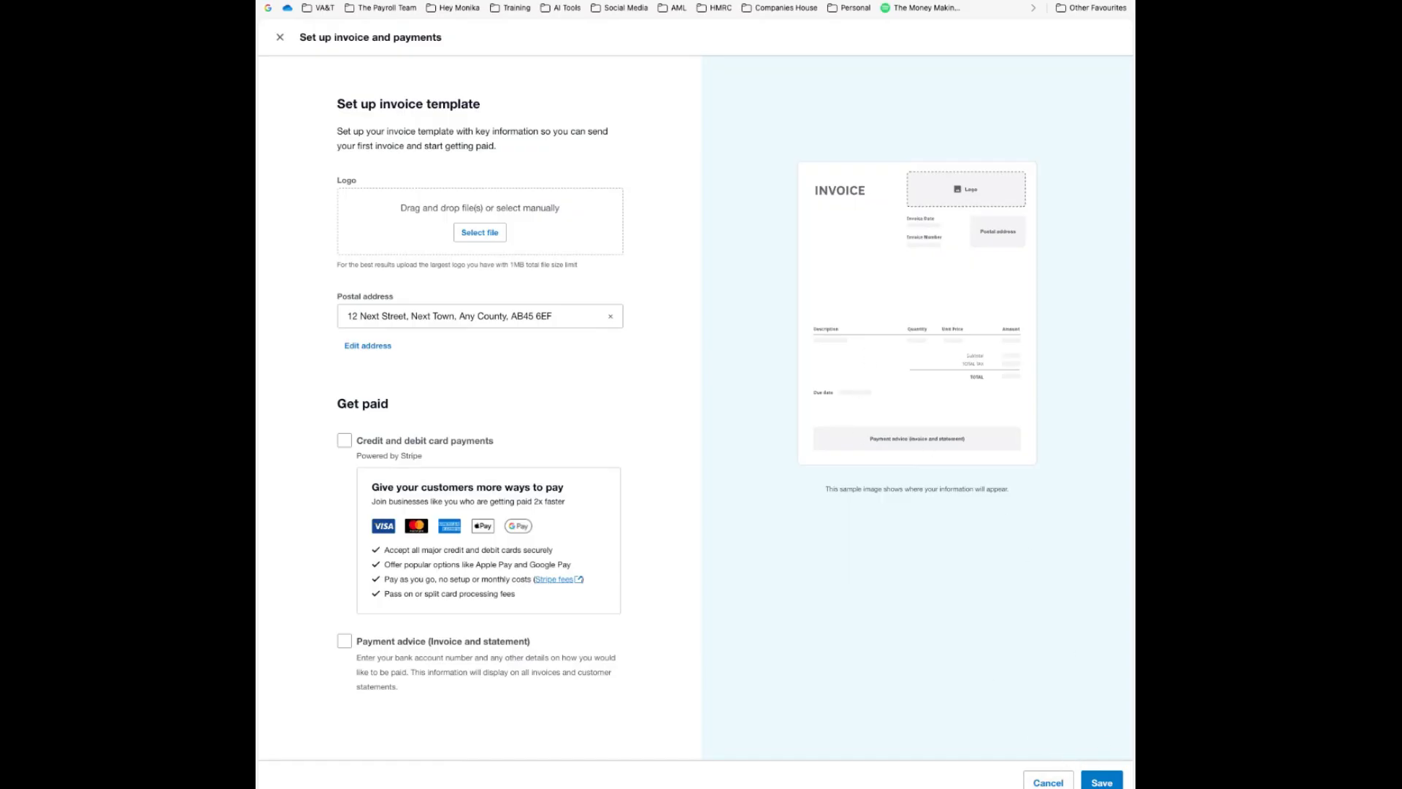
pyautogui.click(1102, 782)
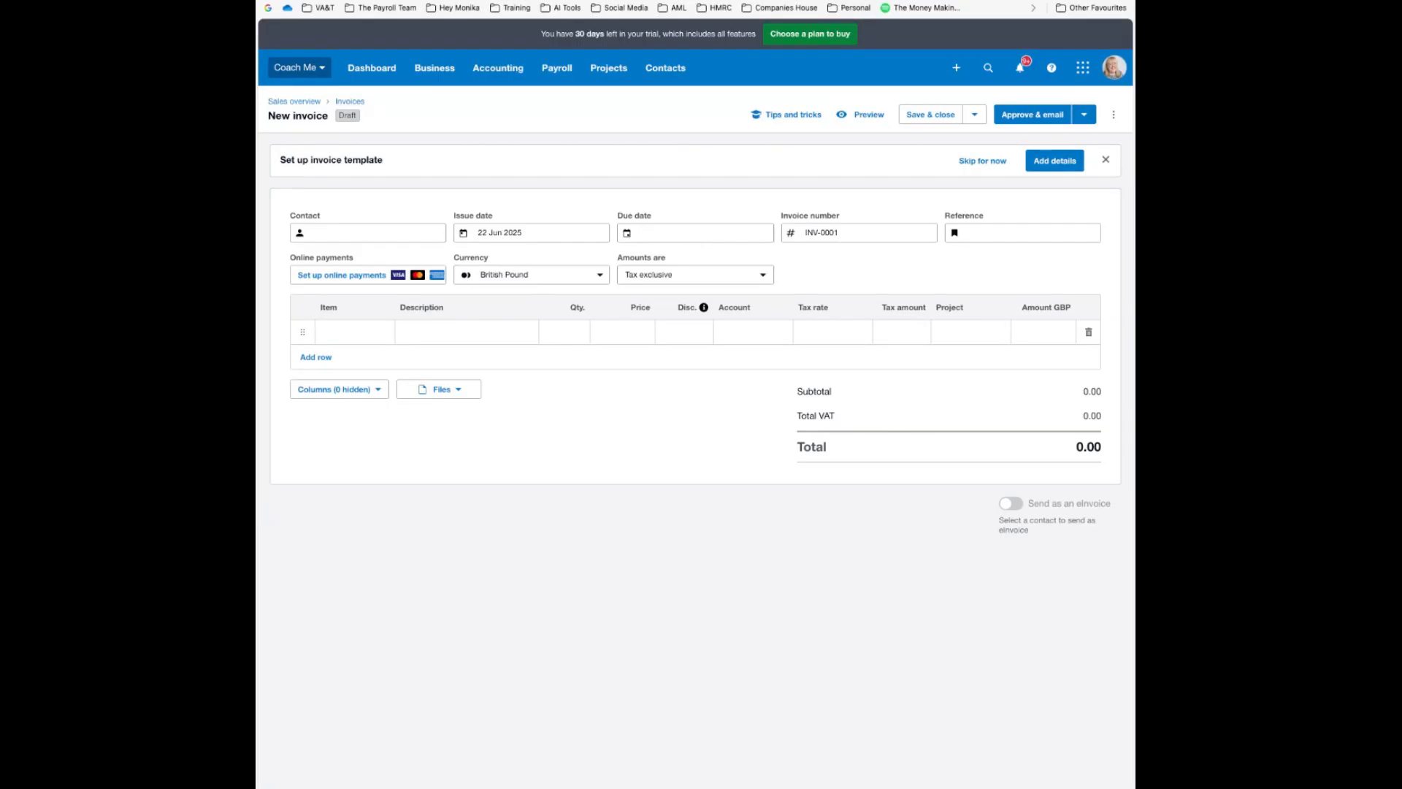
# Enter the customer's full name as the invoice contact and create it as a new contact
pyautogui.click(330, 232)
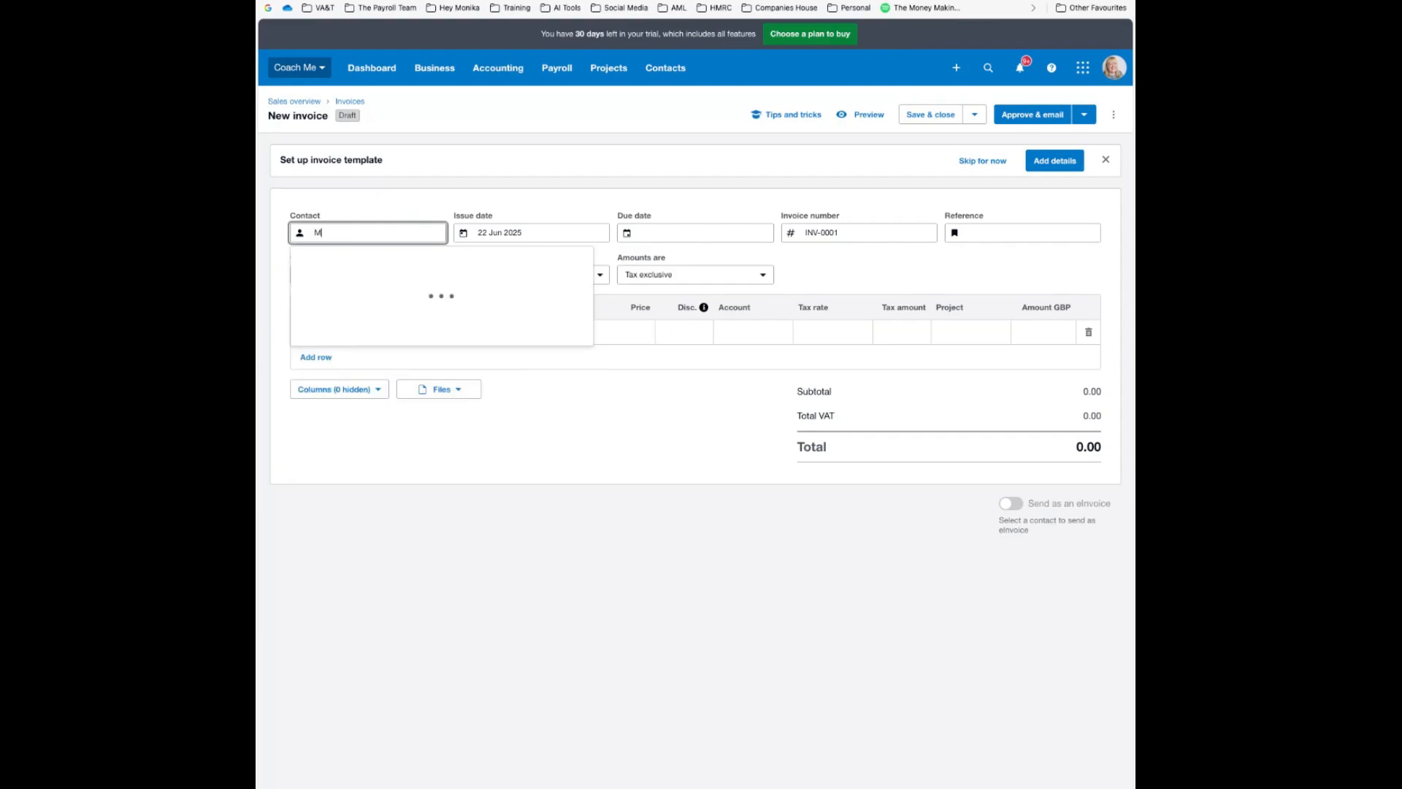
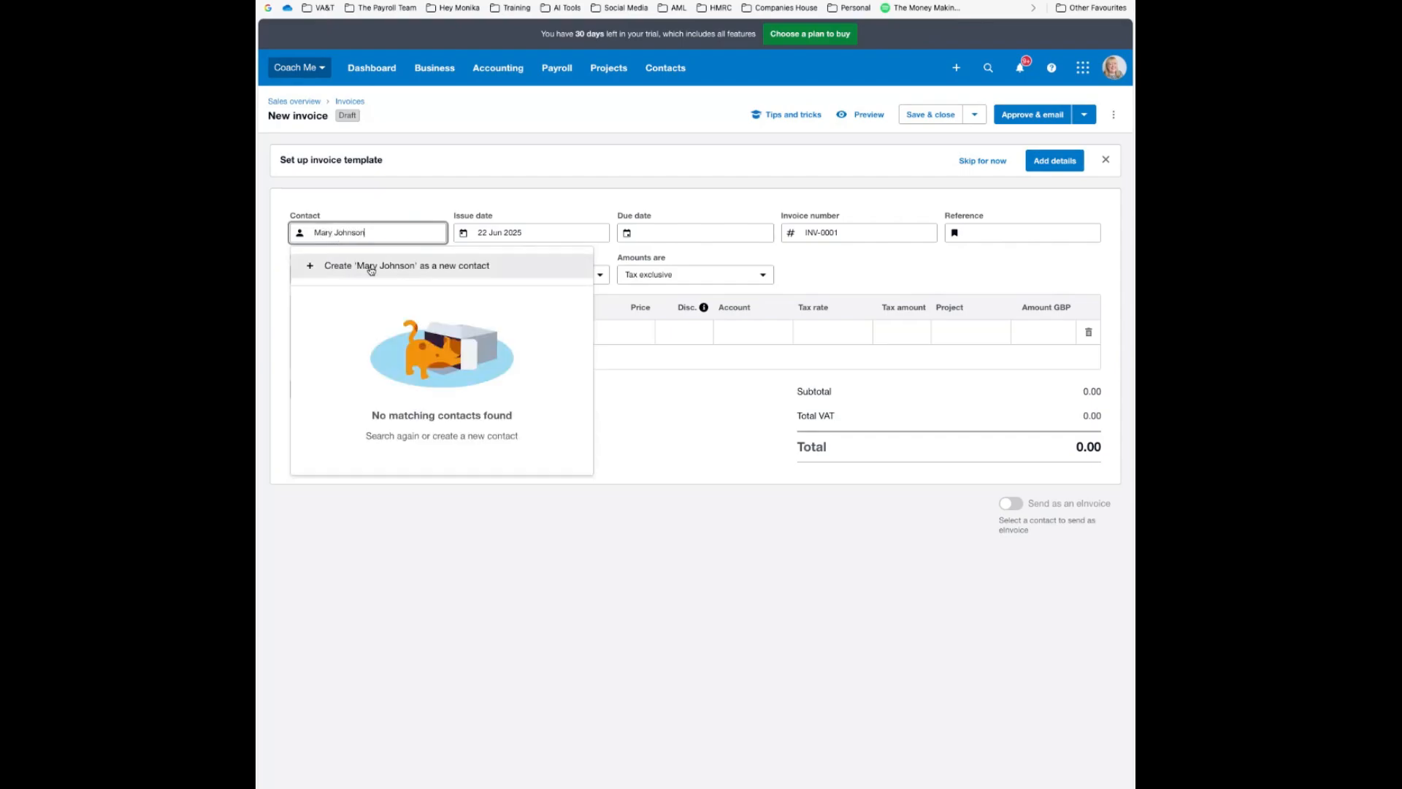
pyautogui.click(379, 268)
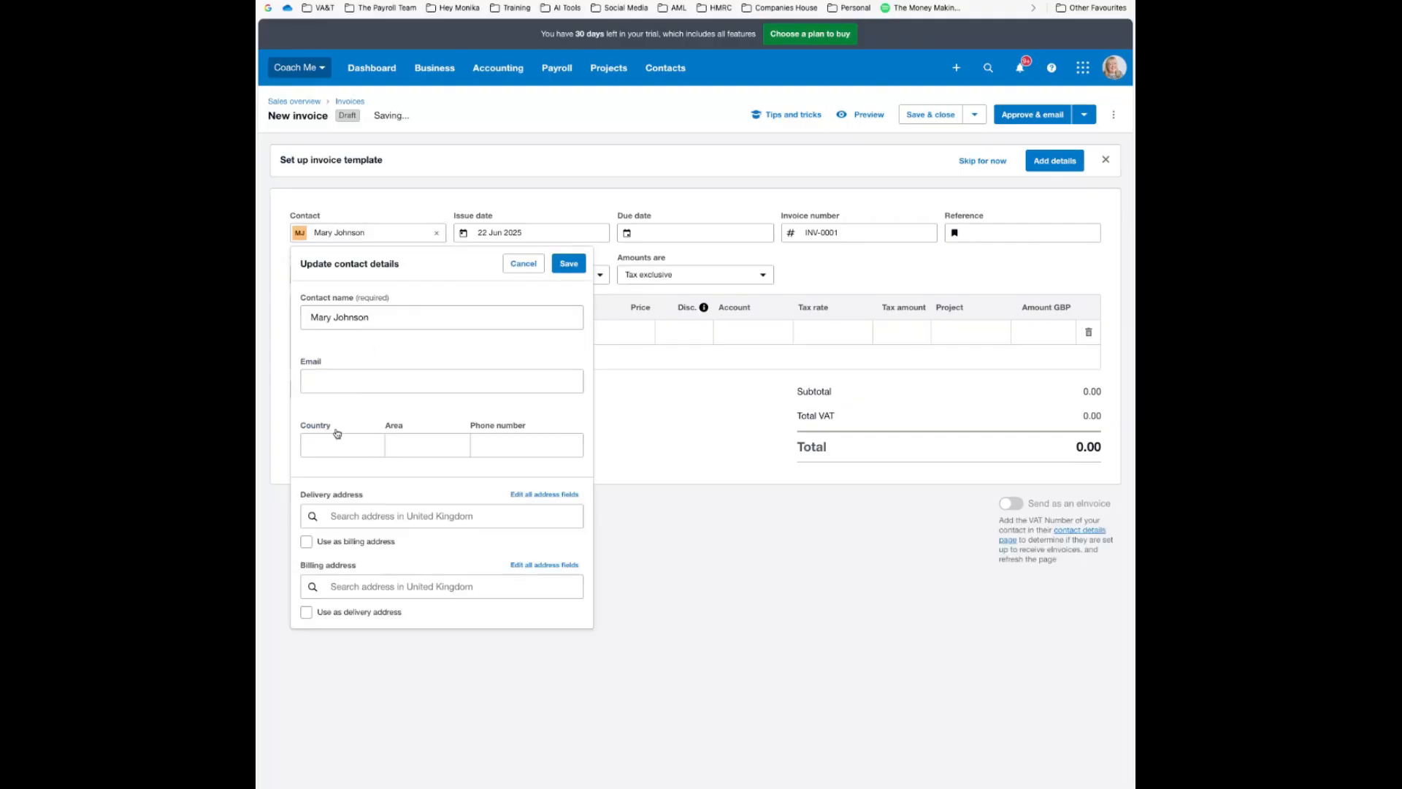
# Enter the contact's delivery address manually, starting with the street line
pyautogui.click(350, 517)
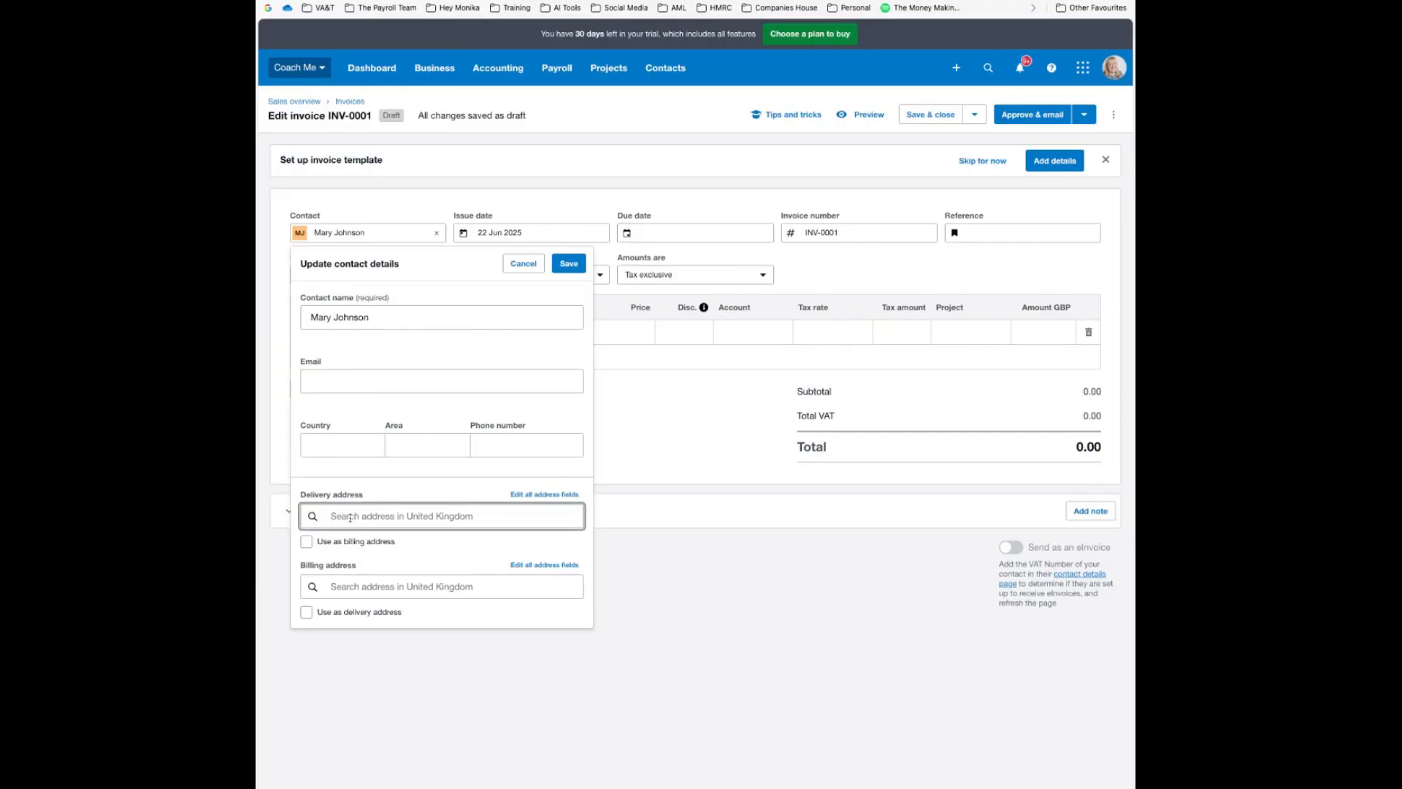
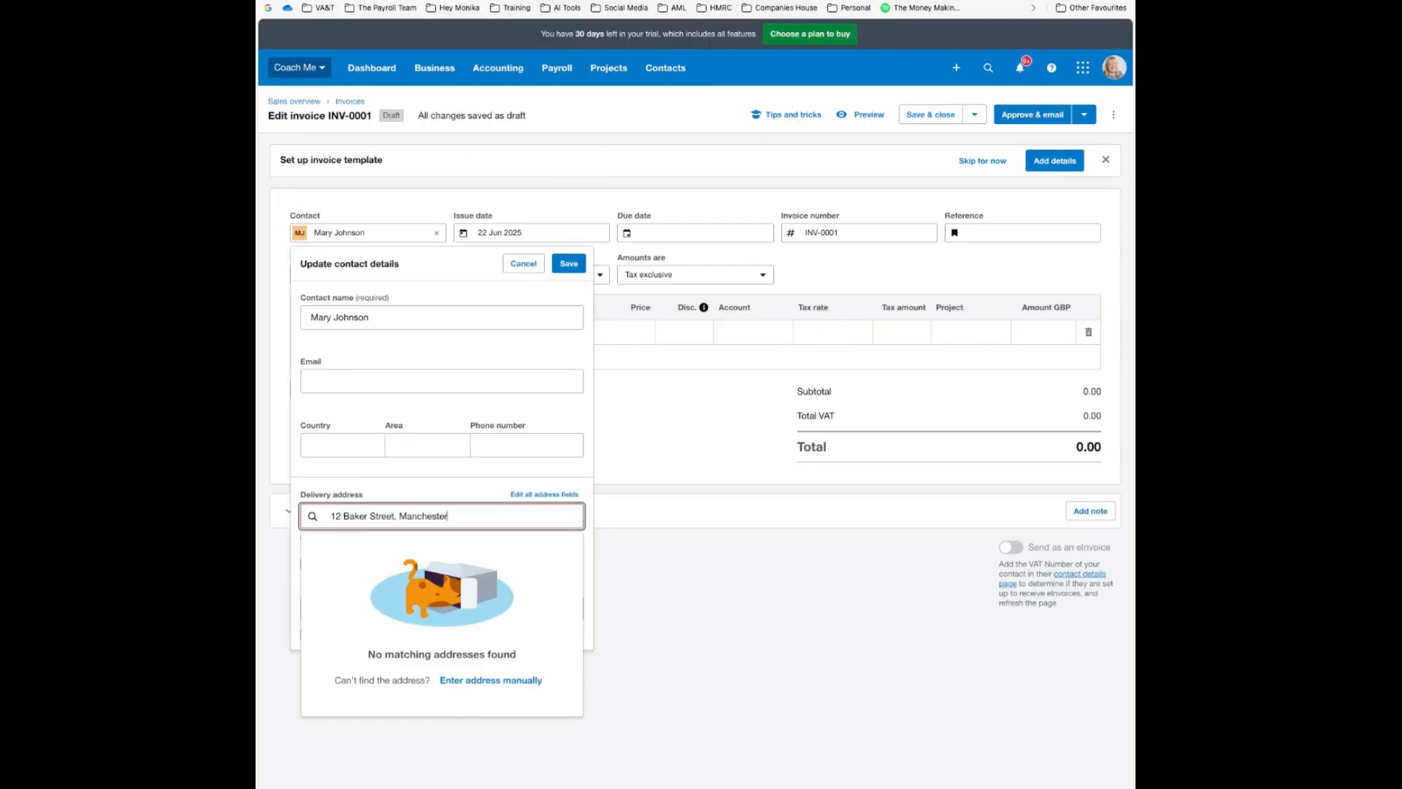
pyautogui.click(491, 680)
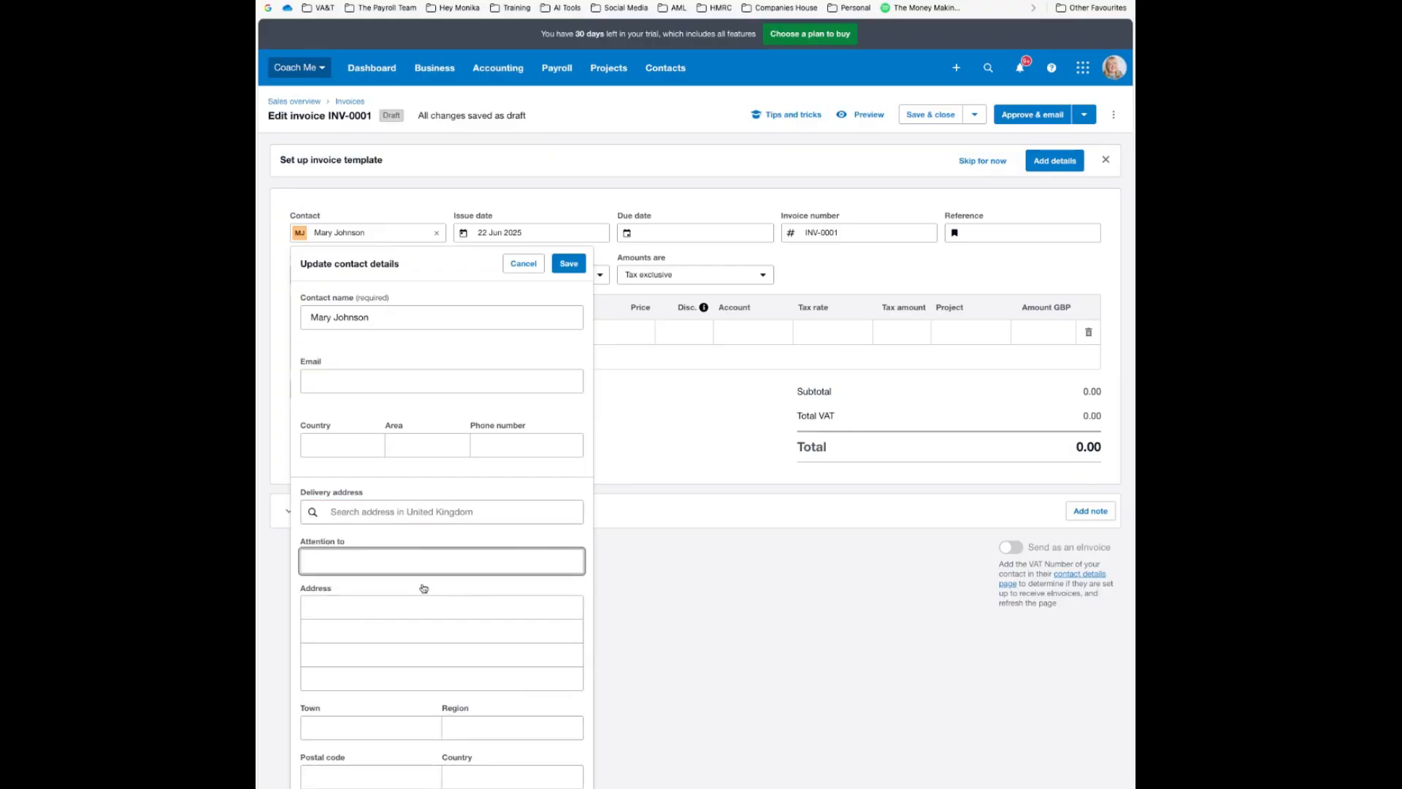
pyautogui.scroll(-3, 395, 578)
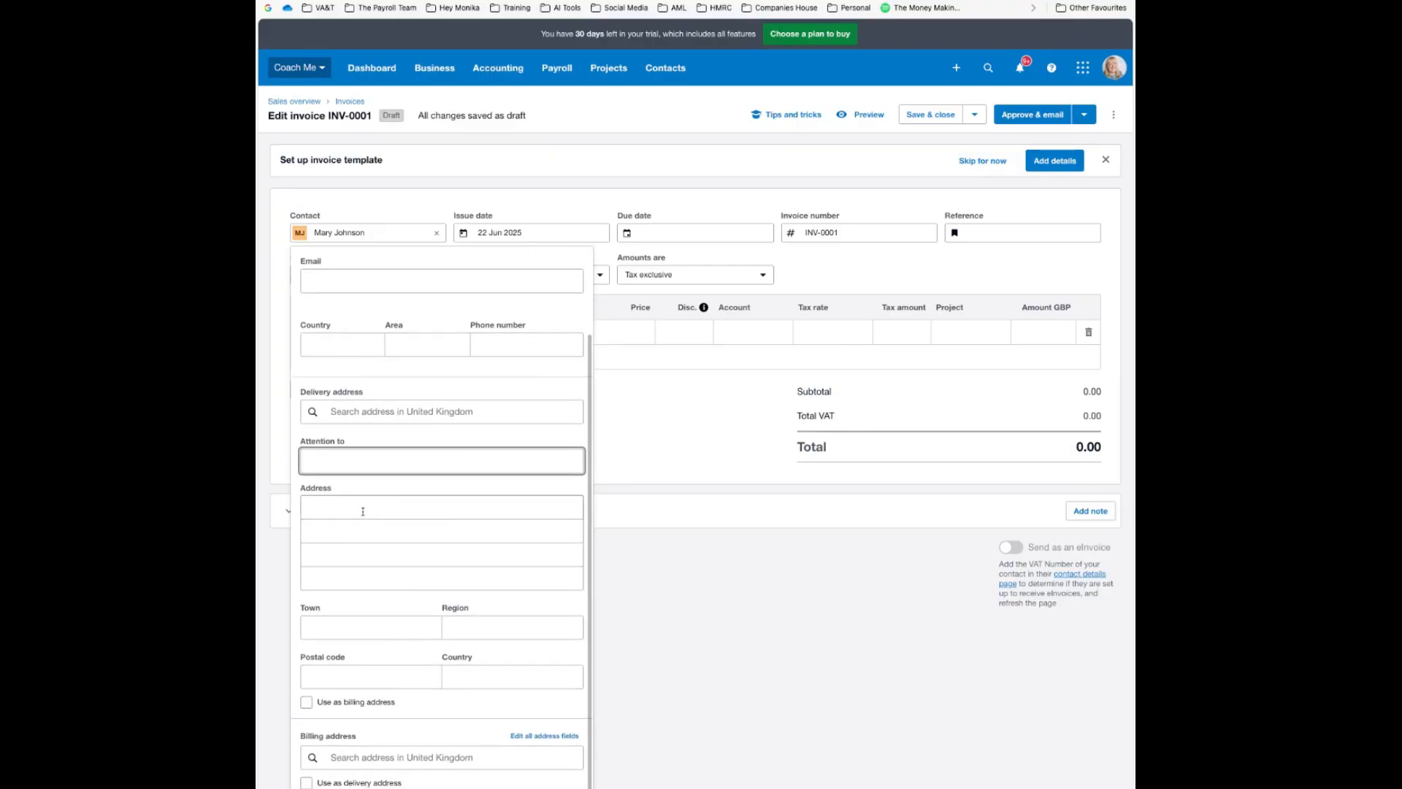
pyautogui.click(355, 508)
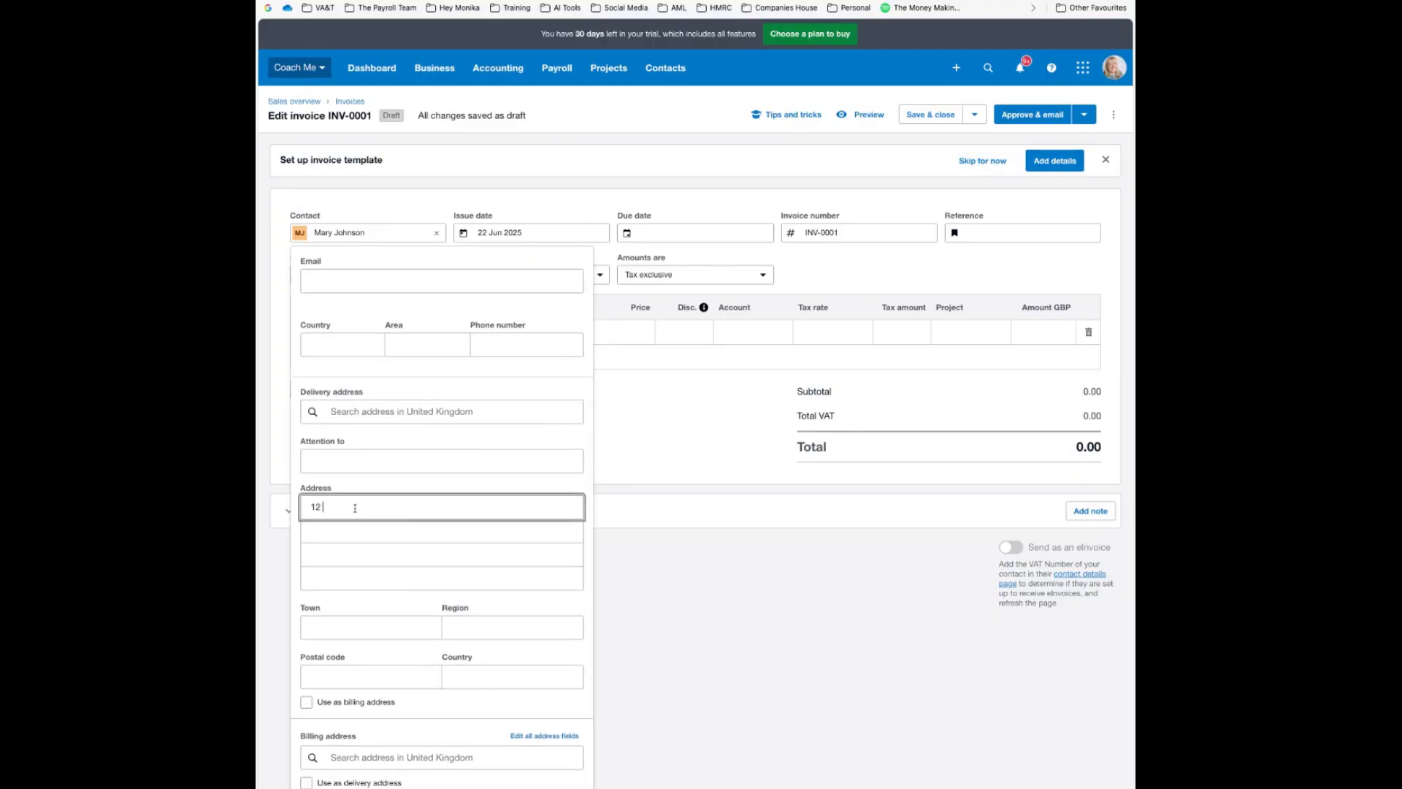
# Fill in the town and postcode, reuse the address for billing, and save the contact
pyautogui.click(371, 627)
pyautogui.write('Mnche')
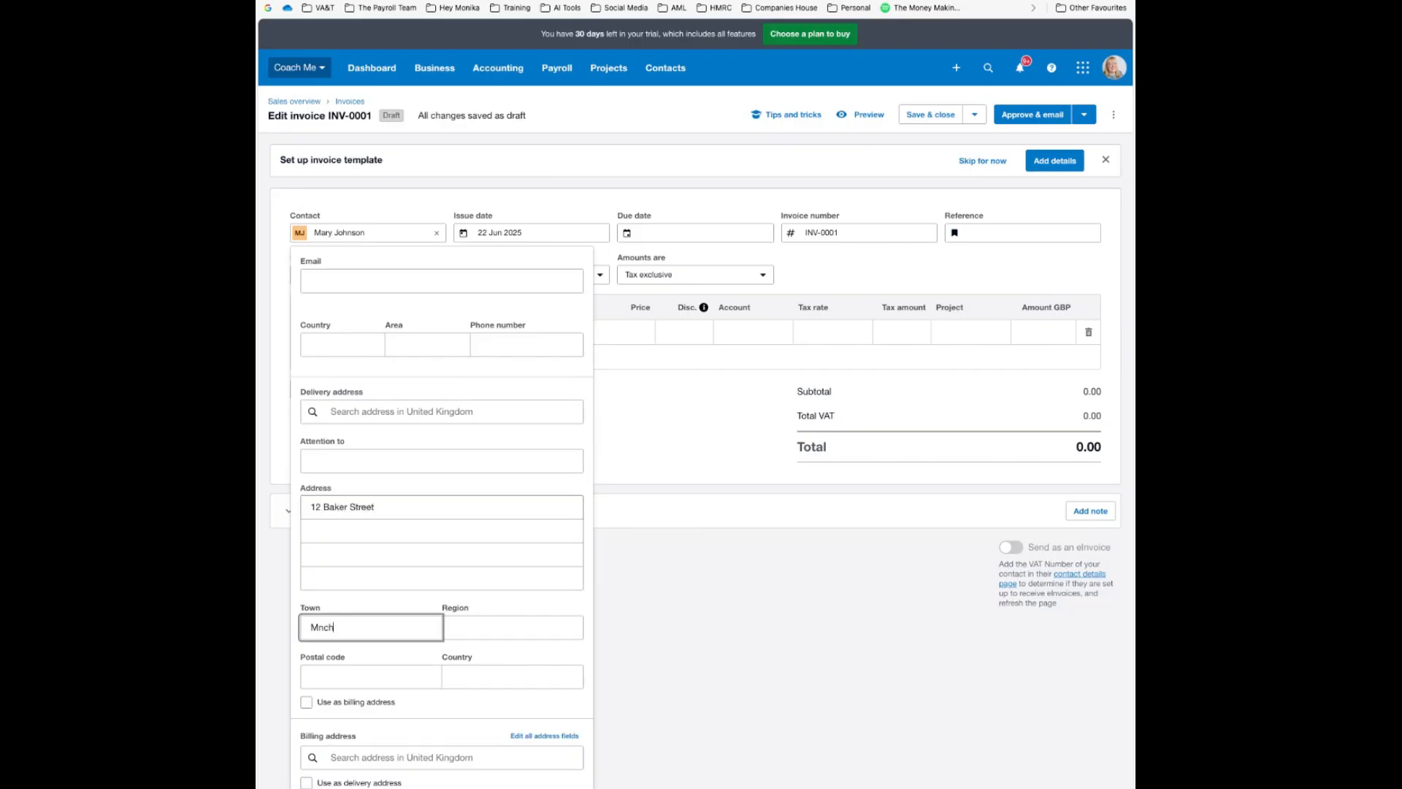
pyautogui.press('BackSpace')
pyautogui.press('BackSpace')
pyautogui.press('BackSpace')
pyautogui.write('anchester')
pyautogui.press('Tab')
pyautogui.press('Tab')
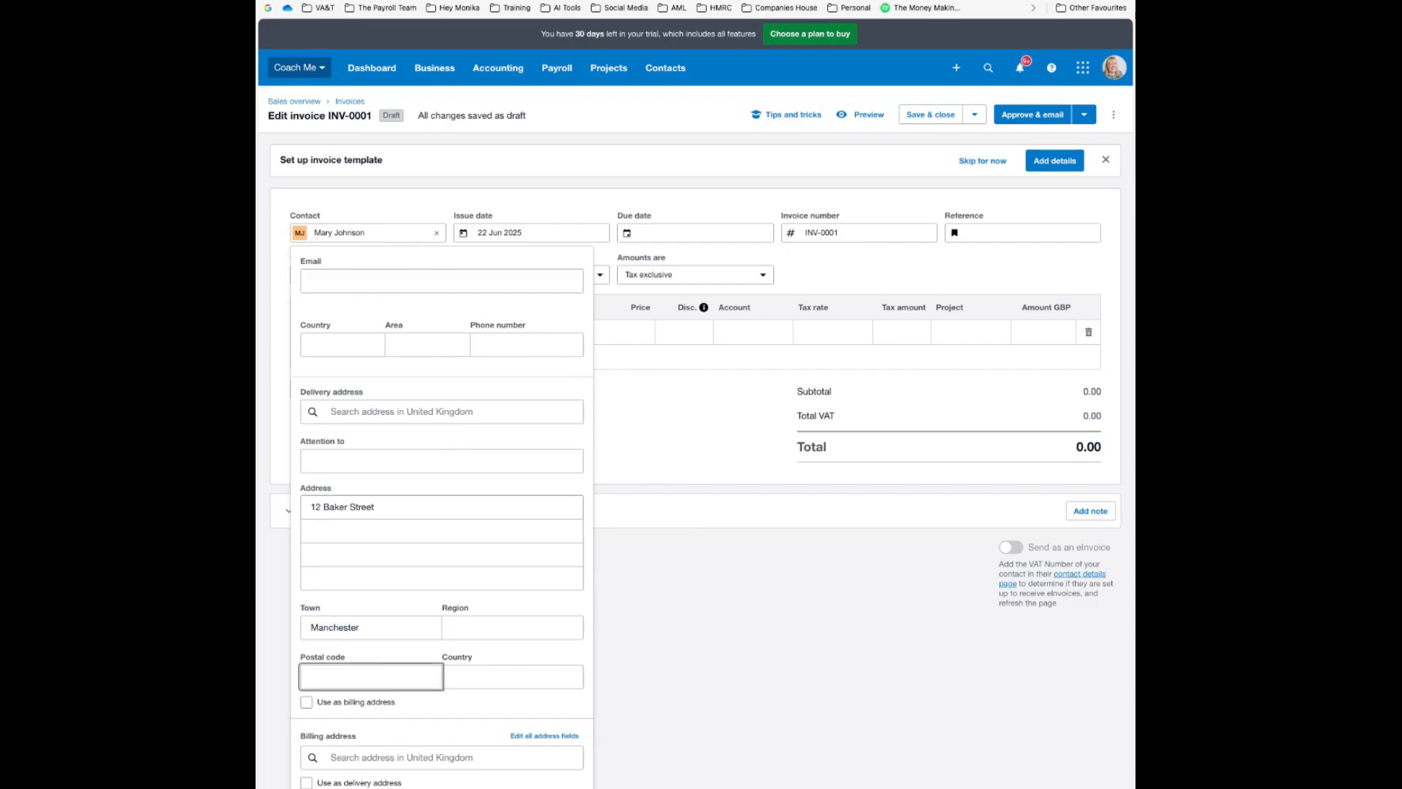
pyautogui.write('M1 1AB')
pyautogui.click(306, 702)
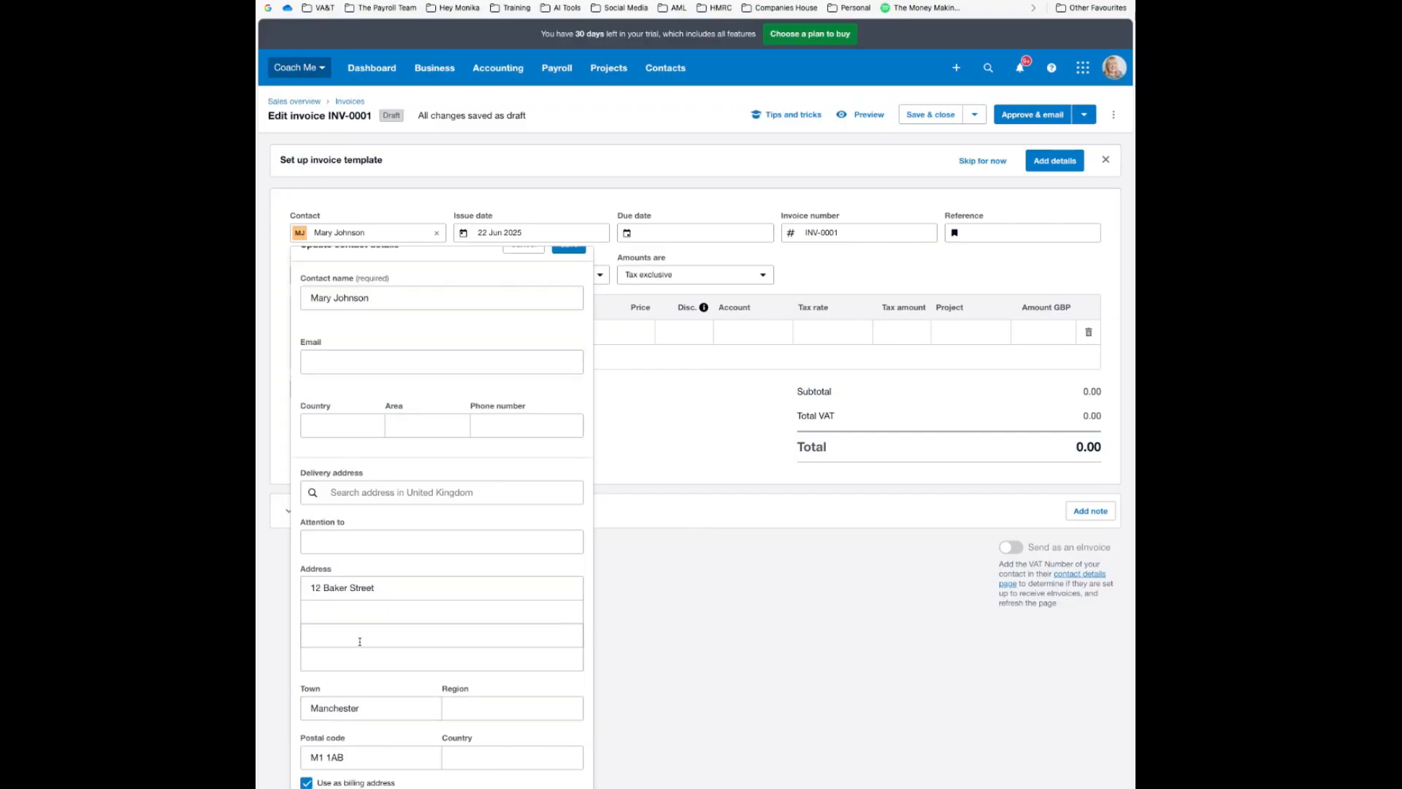
pyautogui.scroll(1, 582, 460)
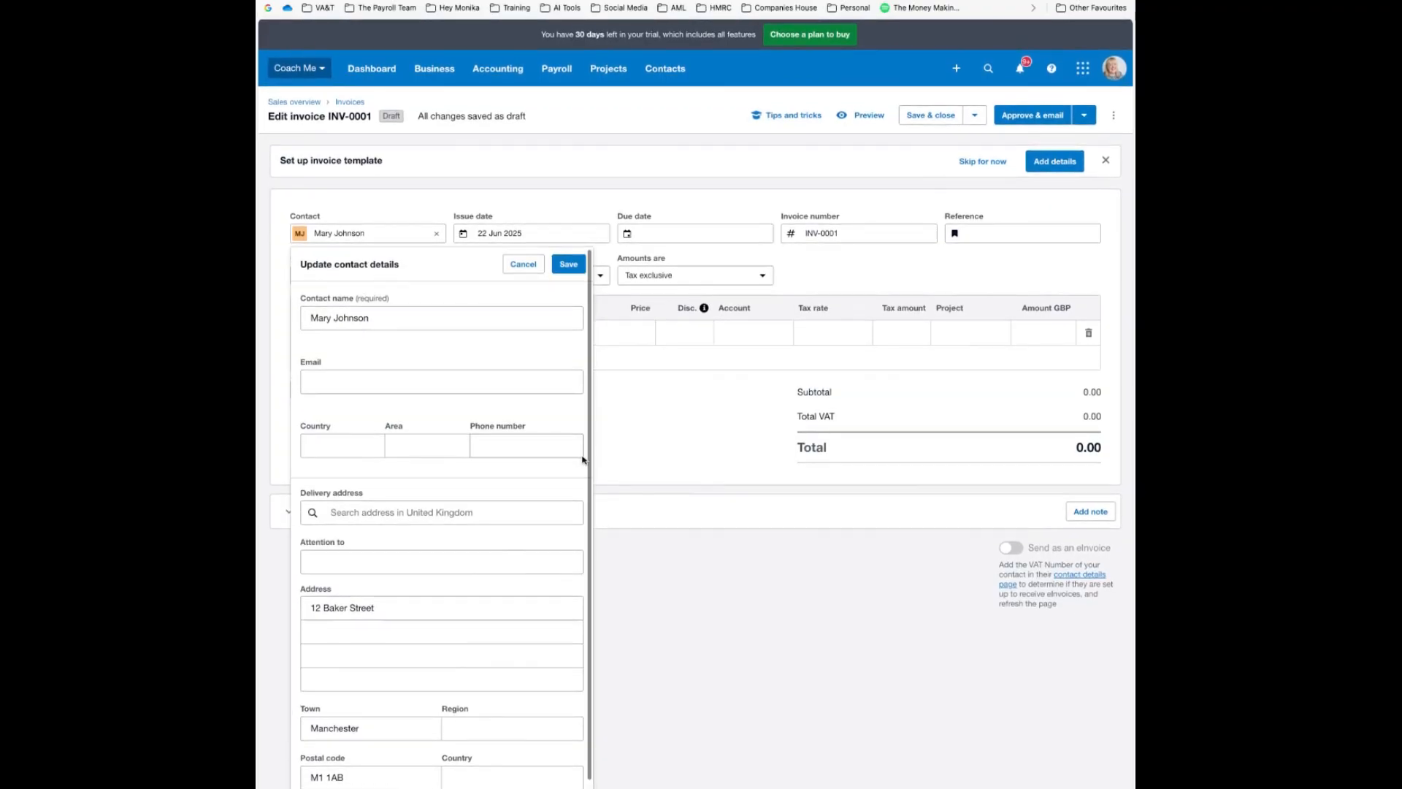
pyautogui.click(569, 264)
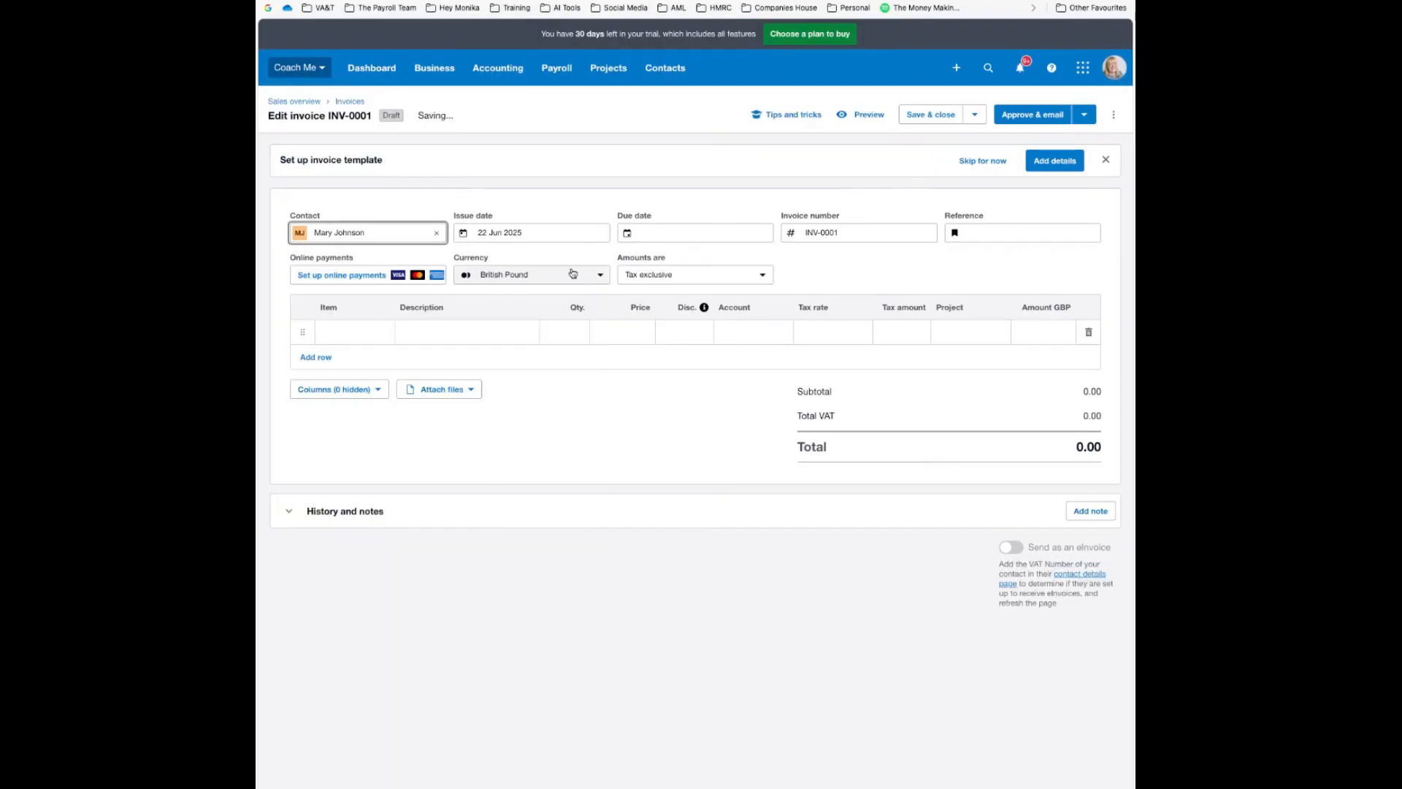
# Date the invoice 1 Jun 2025 with payment due 30 Jun 2025
pyautogui.click(548, 234)
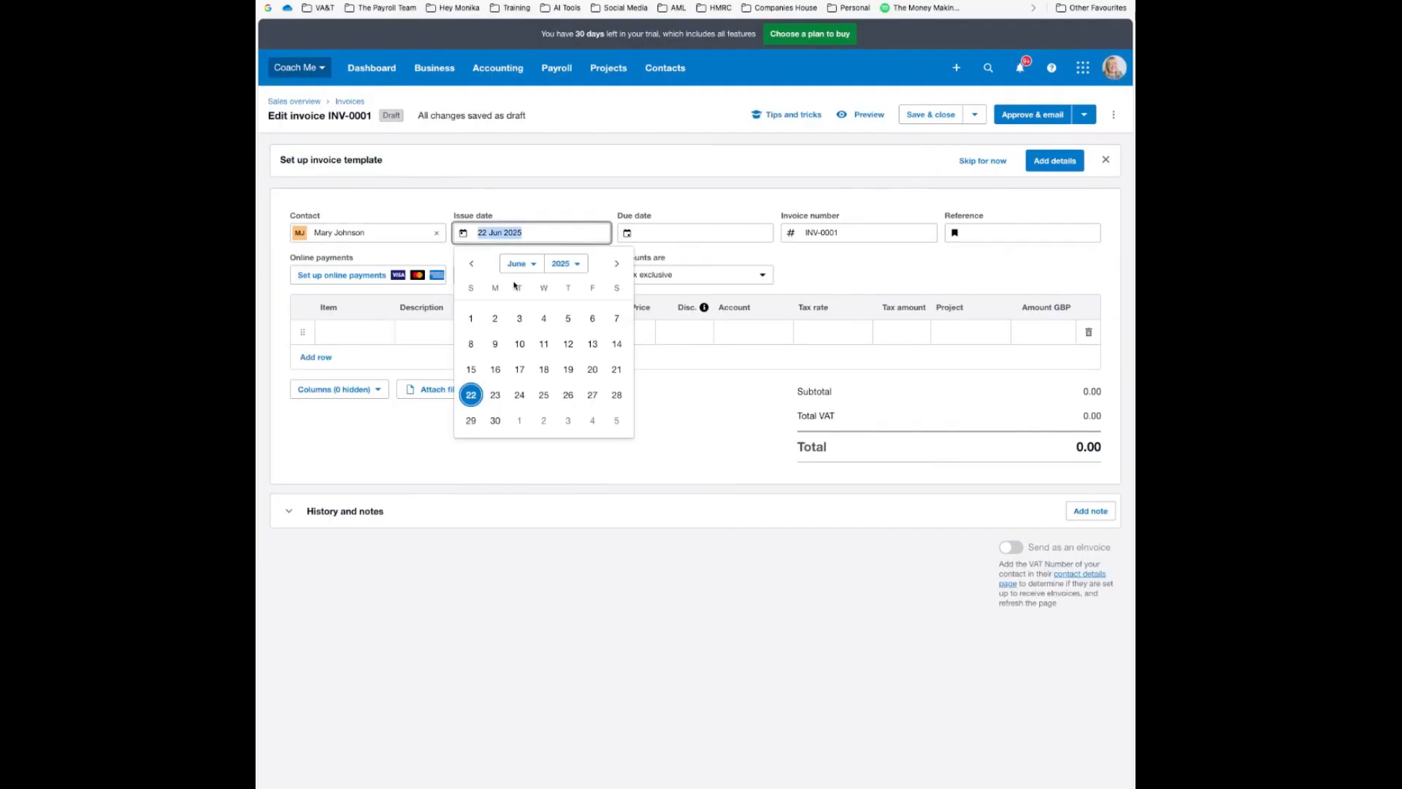
pyautogui.click(471, 318)
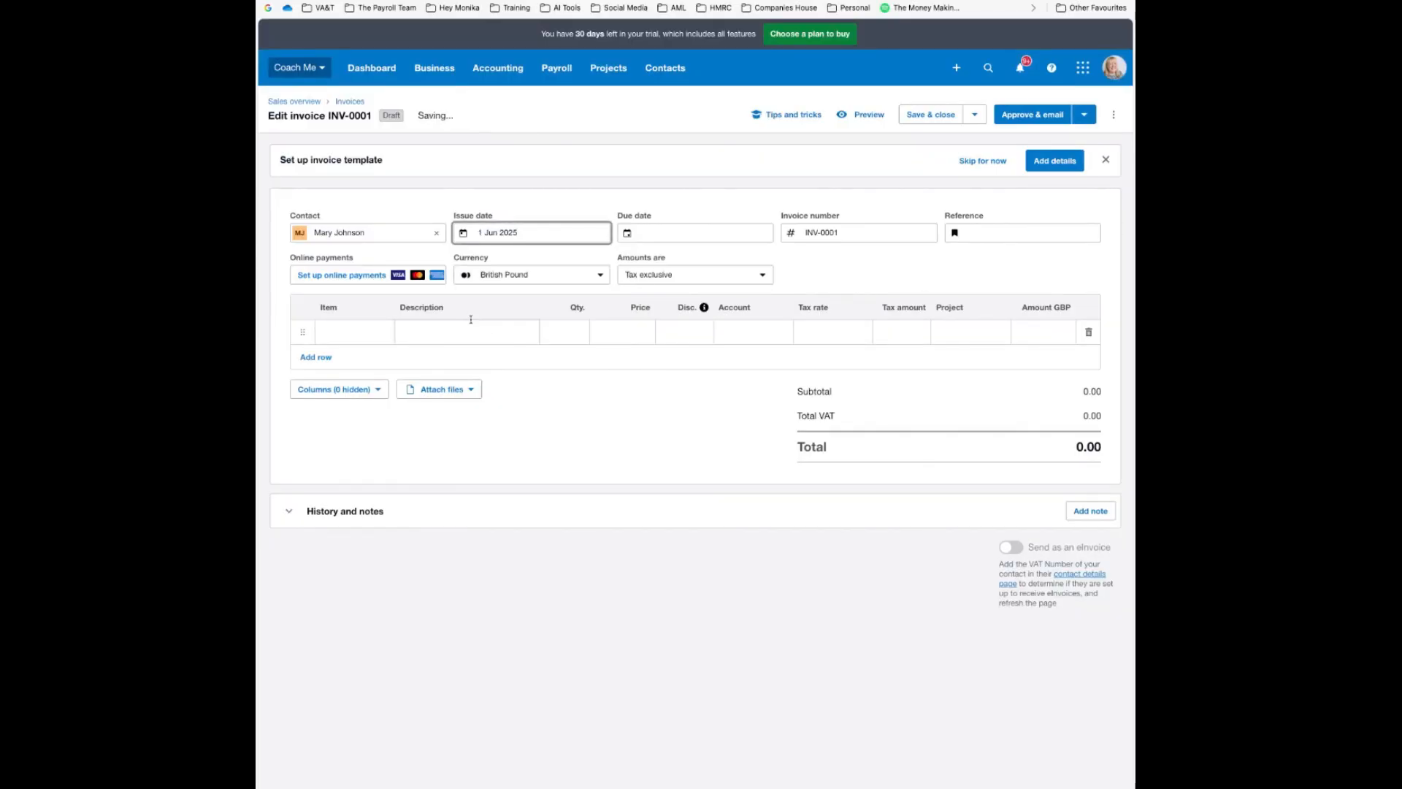
pyautogui.click(665, 233)
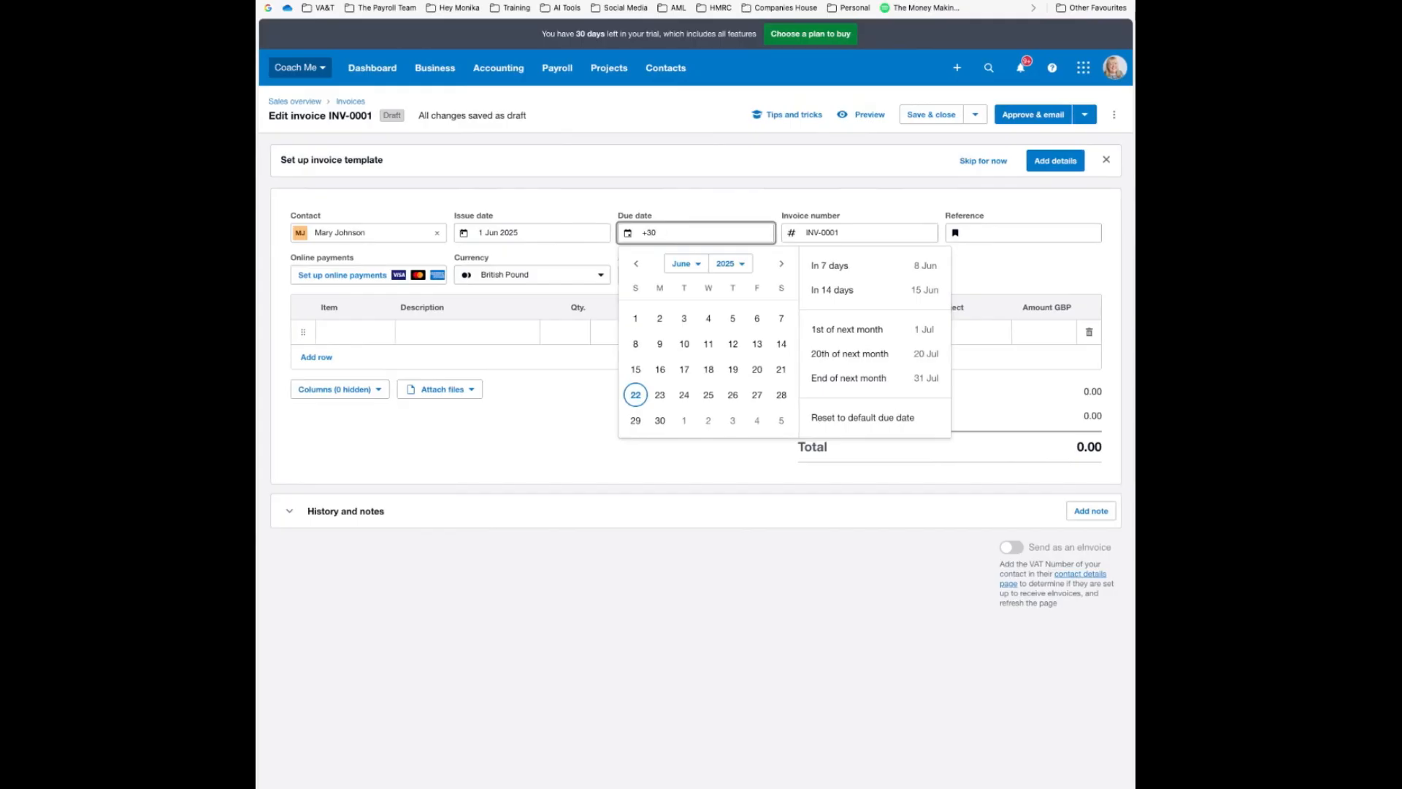
pyautogui.press('Return')
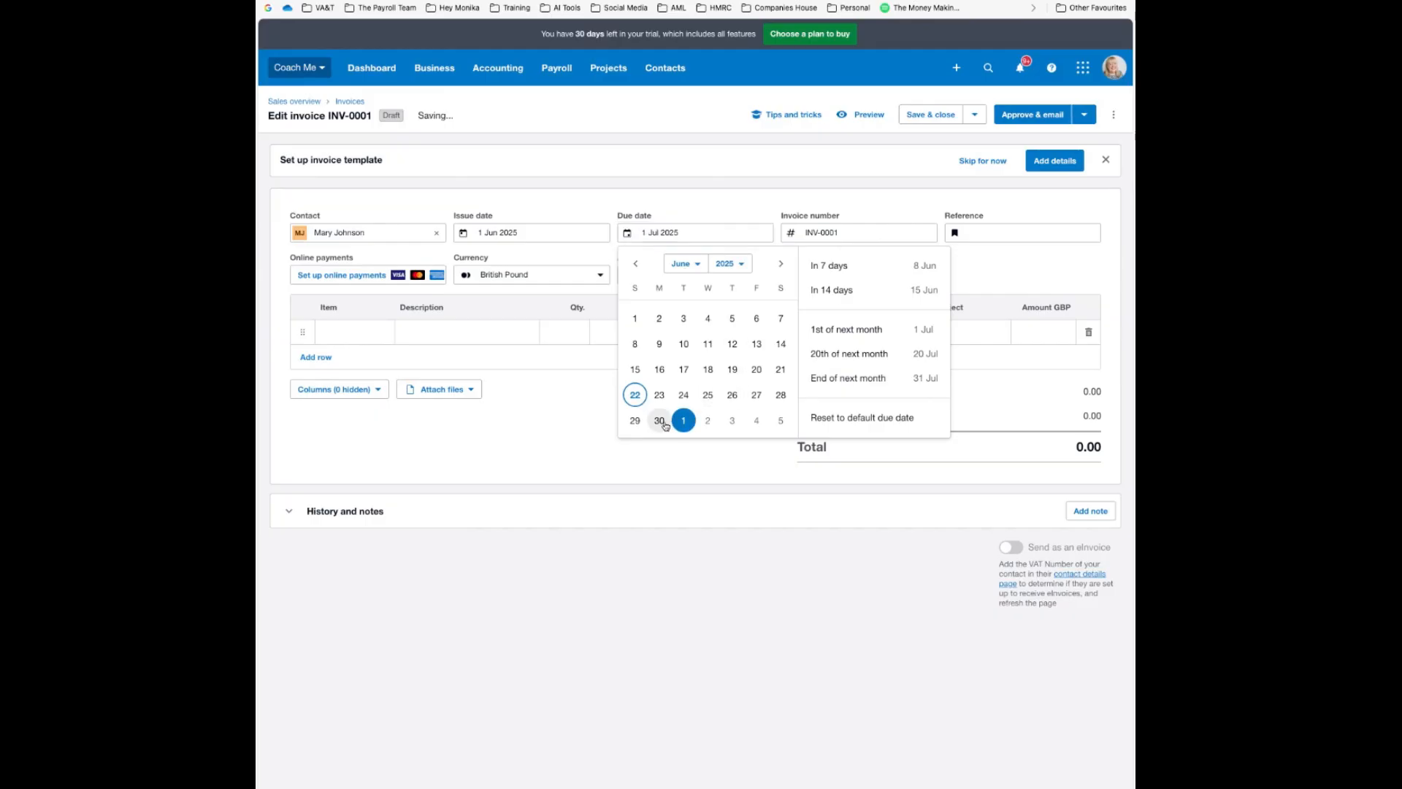
pyautogui.click(660, 421)
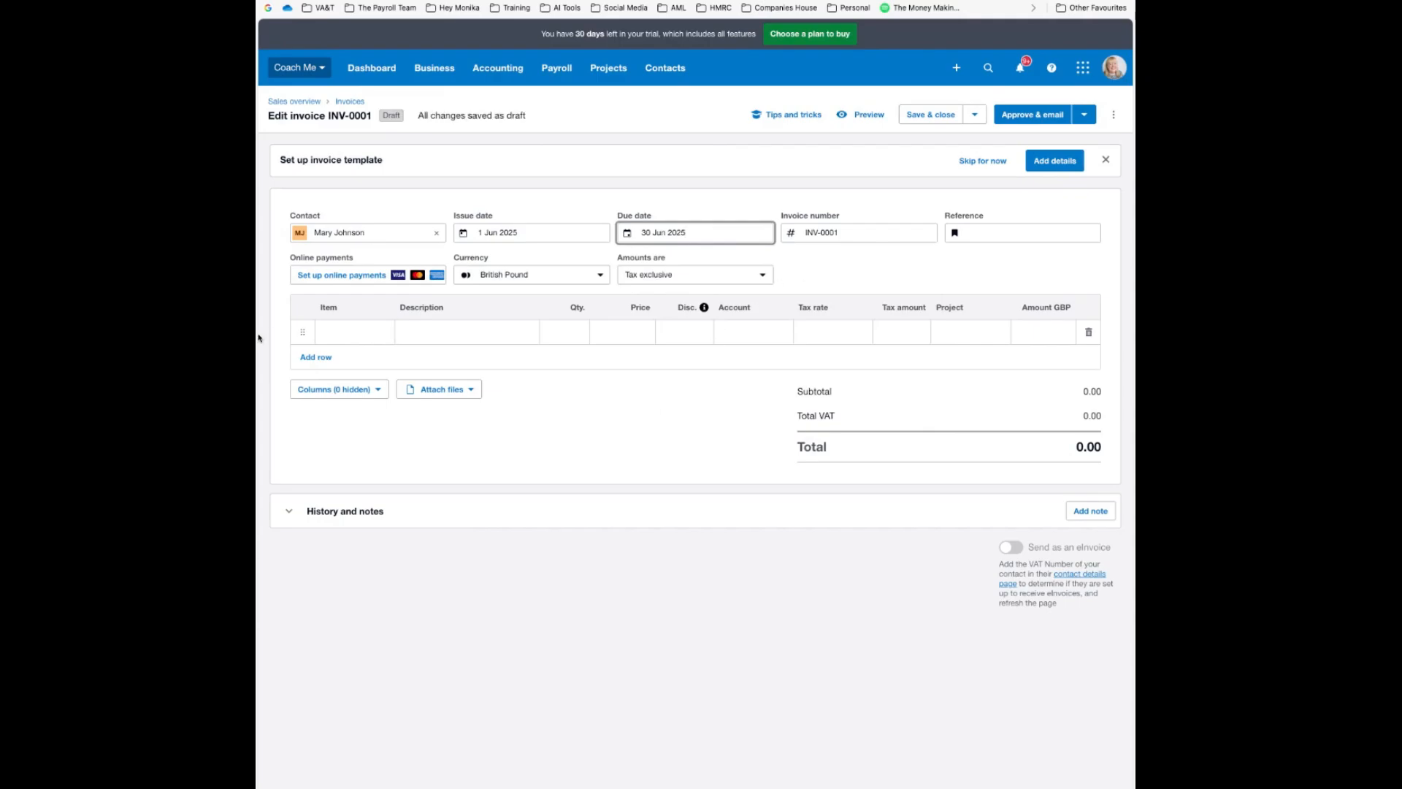
# Change the invoice number to INV-1088
pyautogui.click(862, 232)
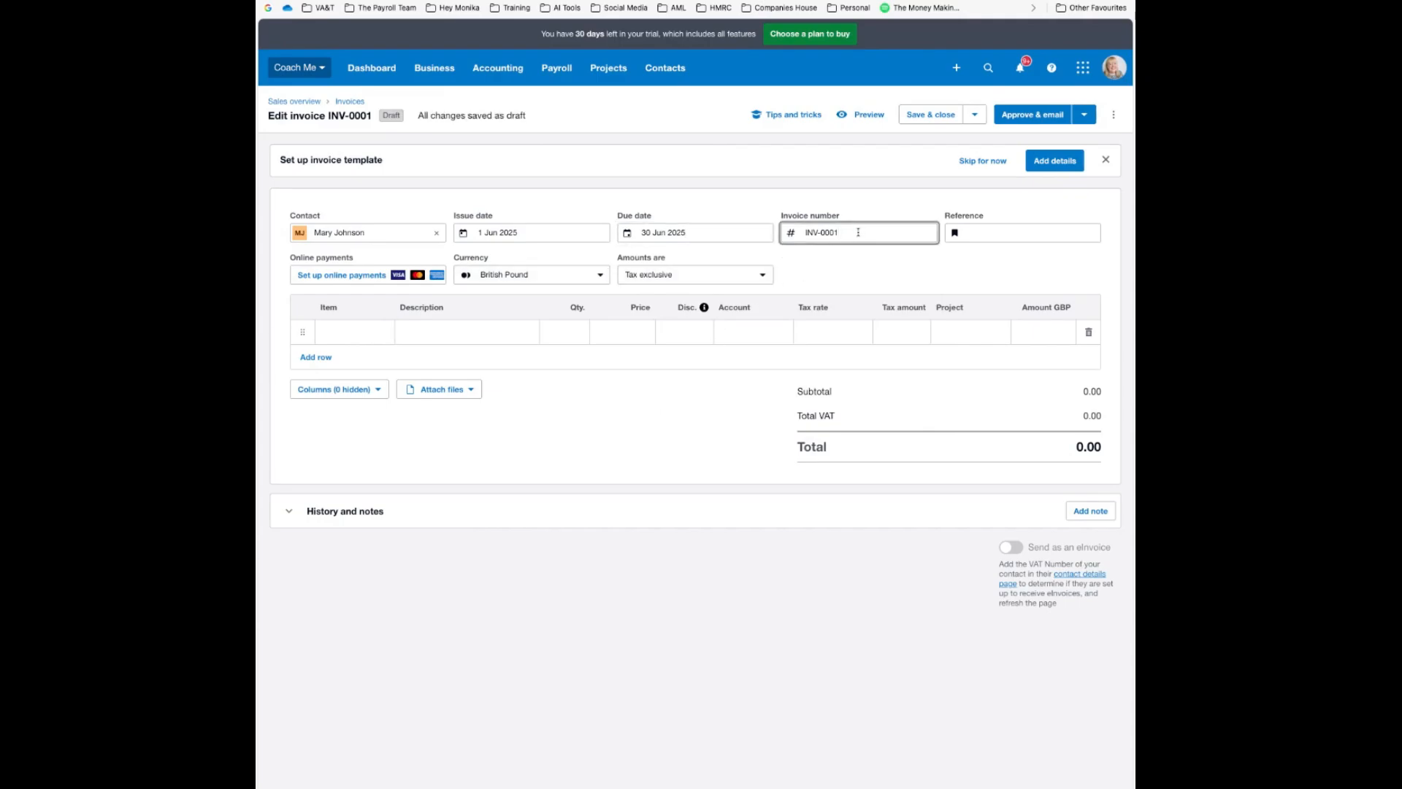
pyautogui.press('BackSpace')
pyautogui.press('BackSpace')
pyautogui.press('BackSpace')
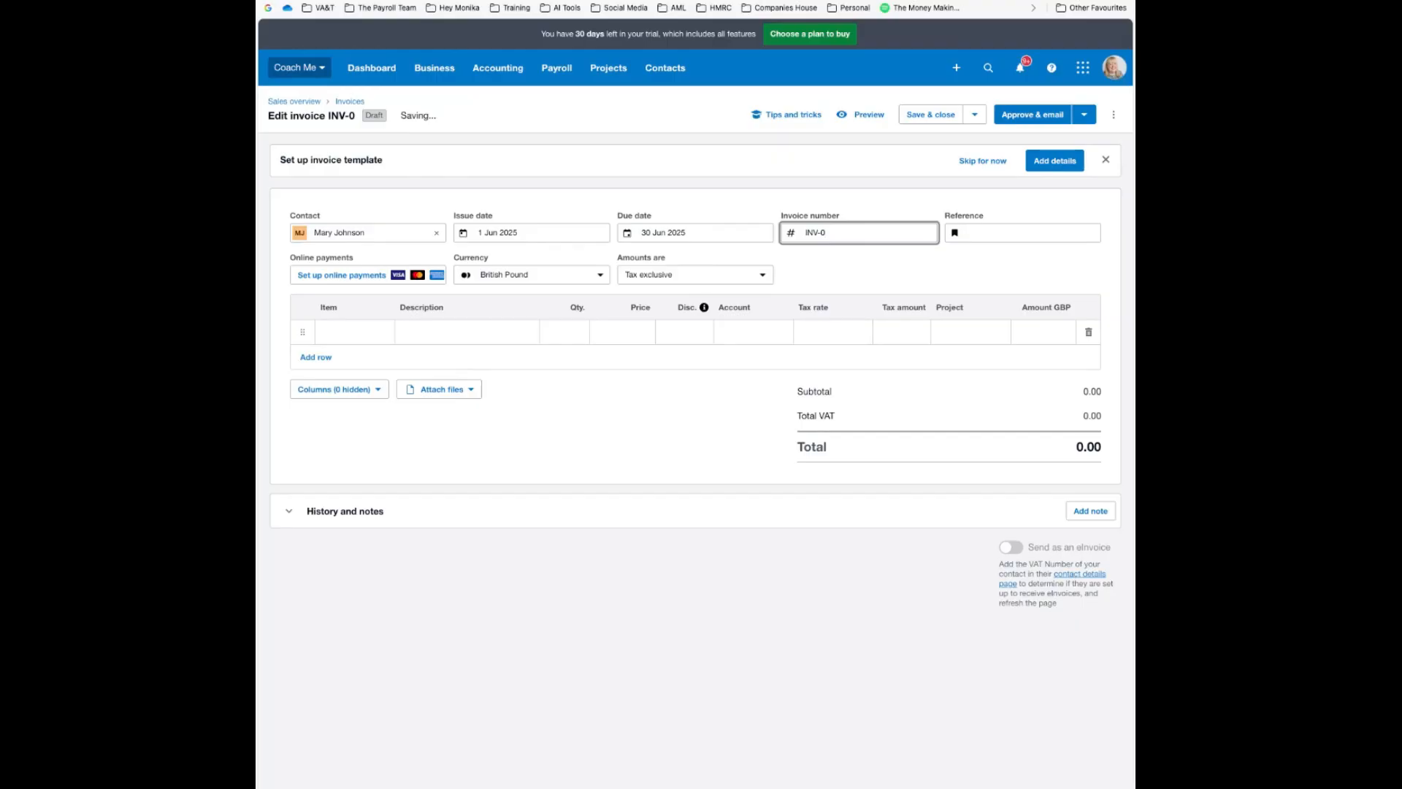
pyautogui.press('BackSpace')
pyautogui.write('1088')
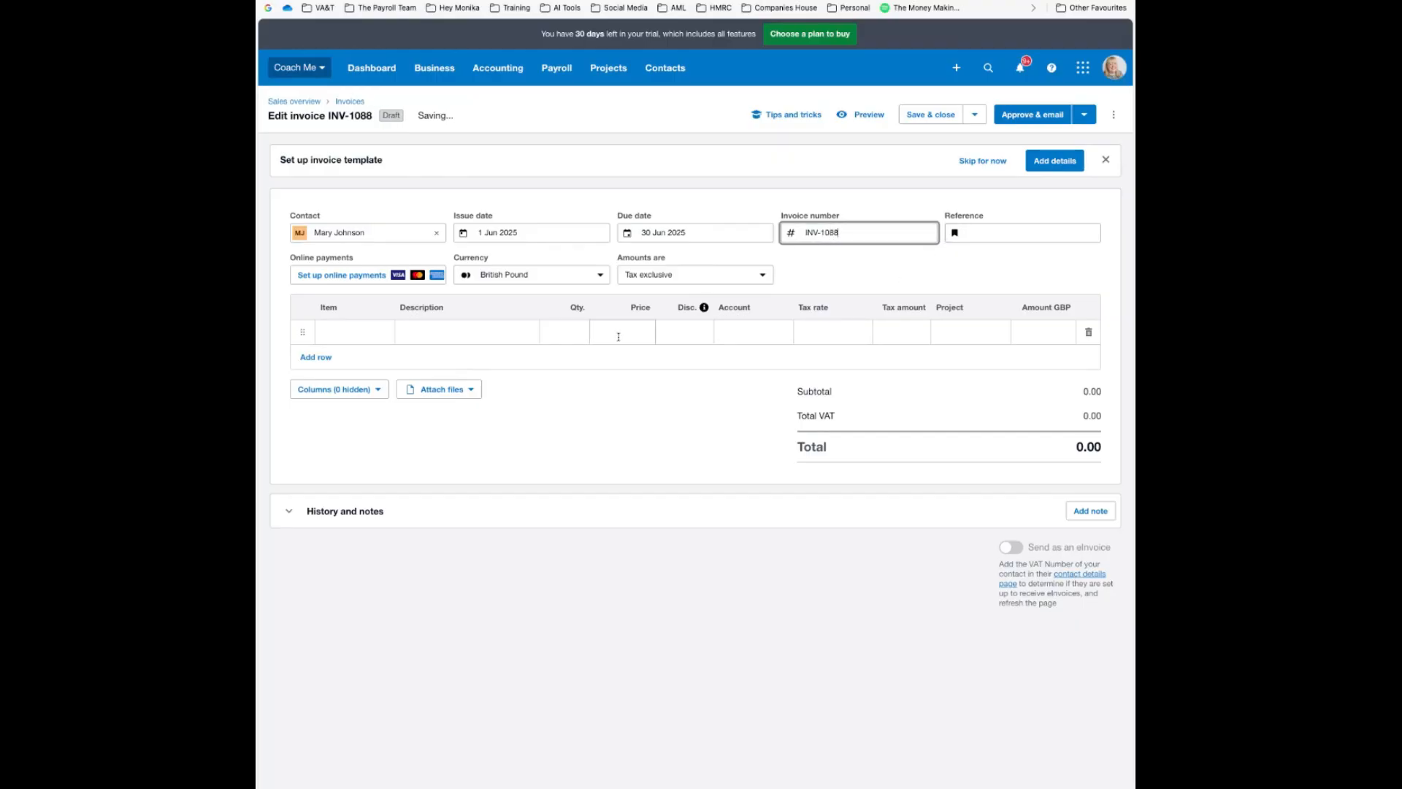
# Add a Coaching Services line at 4500 charged to 200 - Sales
pyautogui.click(498, 330)
pyautogui.write('Coaching')
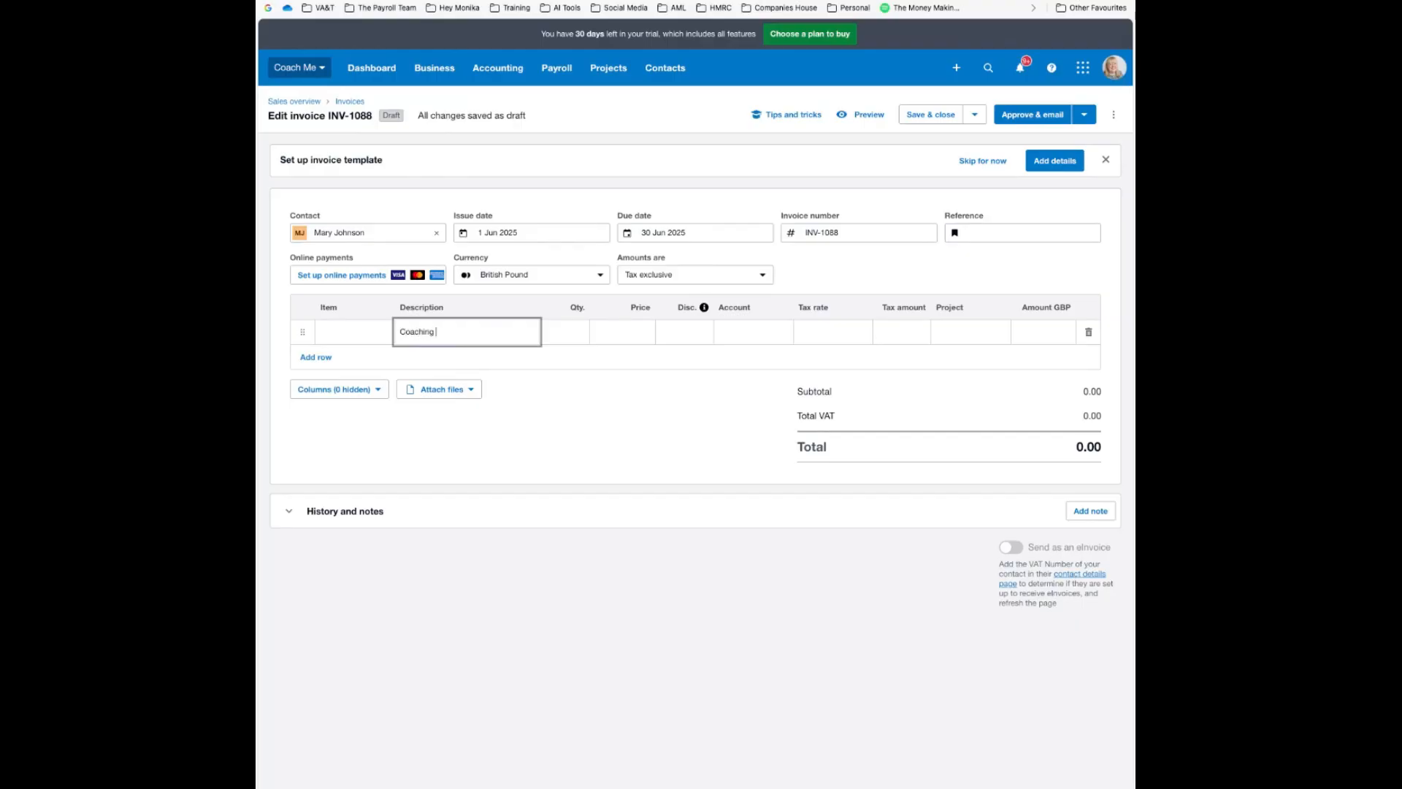
pyautogui.write(' Services')
pyautogui.press('Tab')
pyautogui.press('Tab')
pyautogui.write('4500')
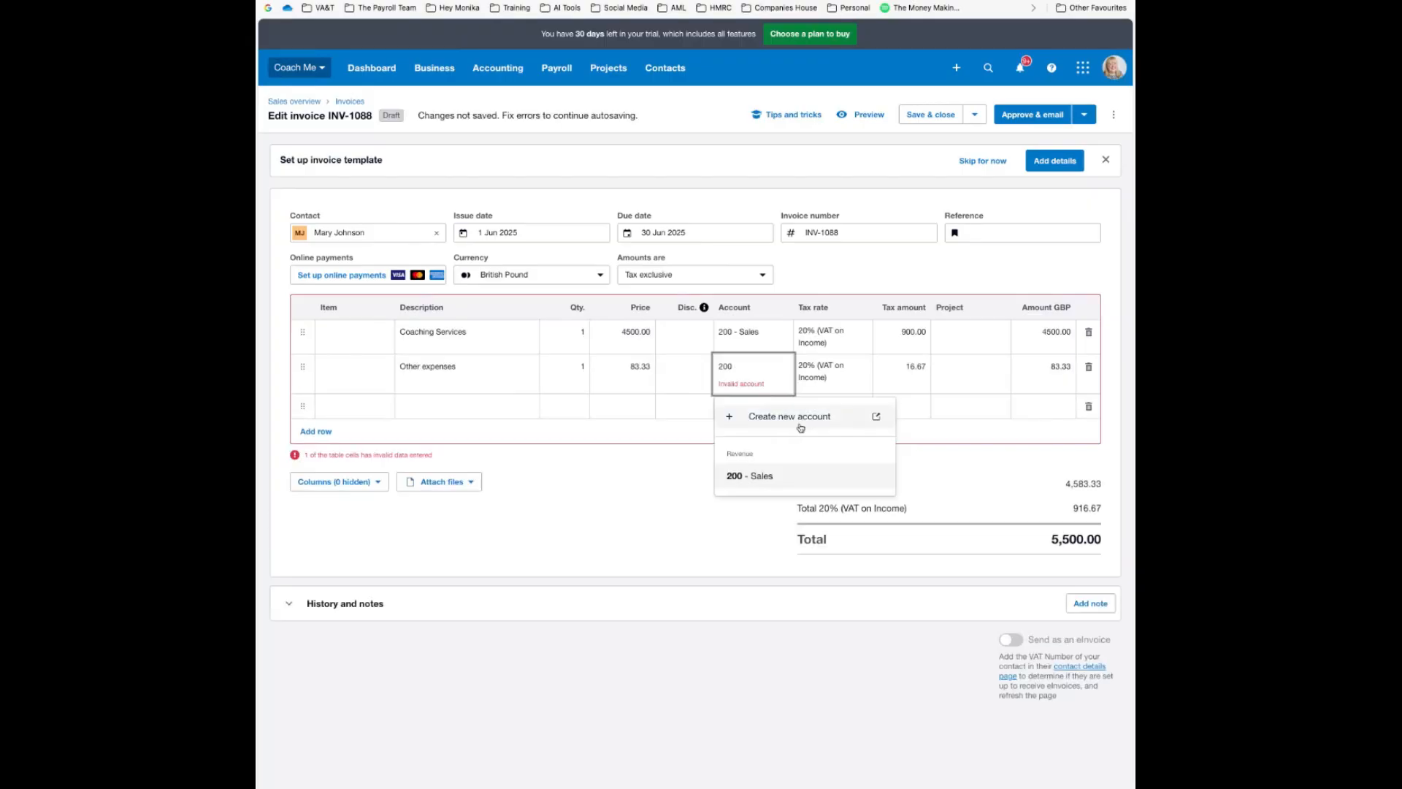
pyautogui.click(806, 475)
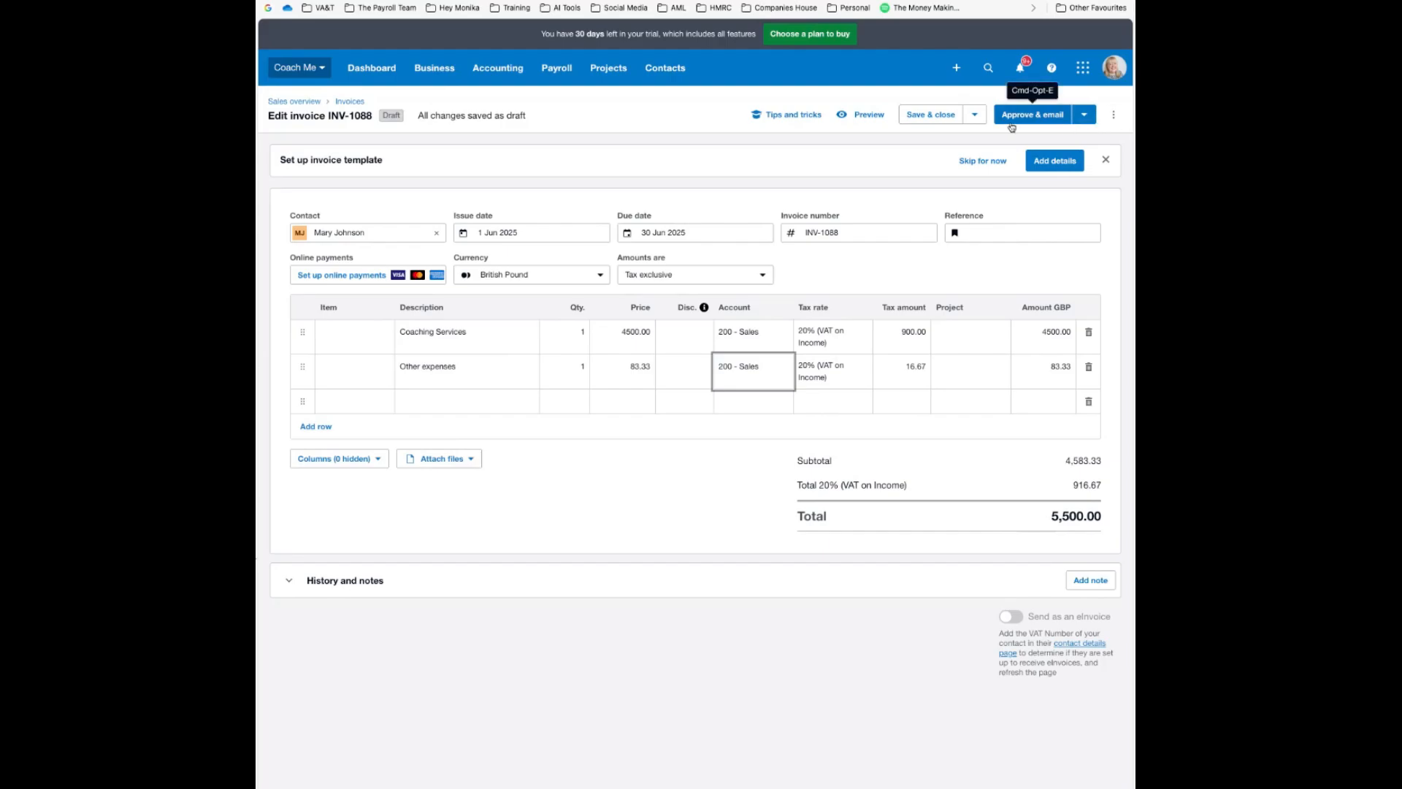
# Approve INV-1088 without emailing it, then start another blank invoice
pyautogui.click(1084, 117)
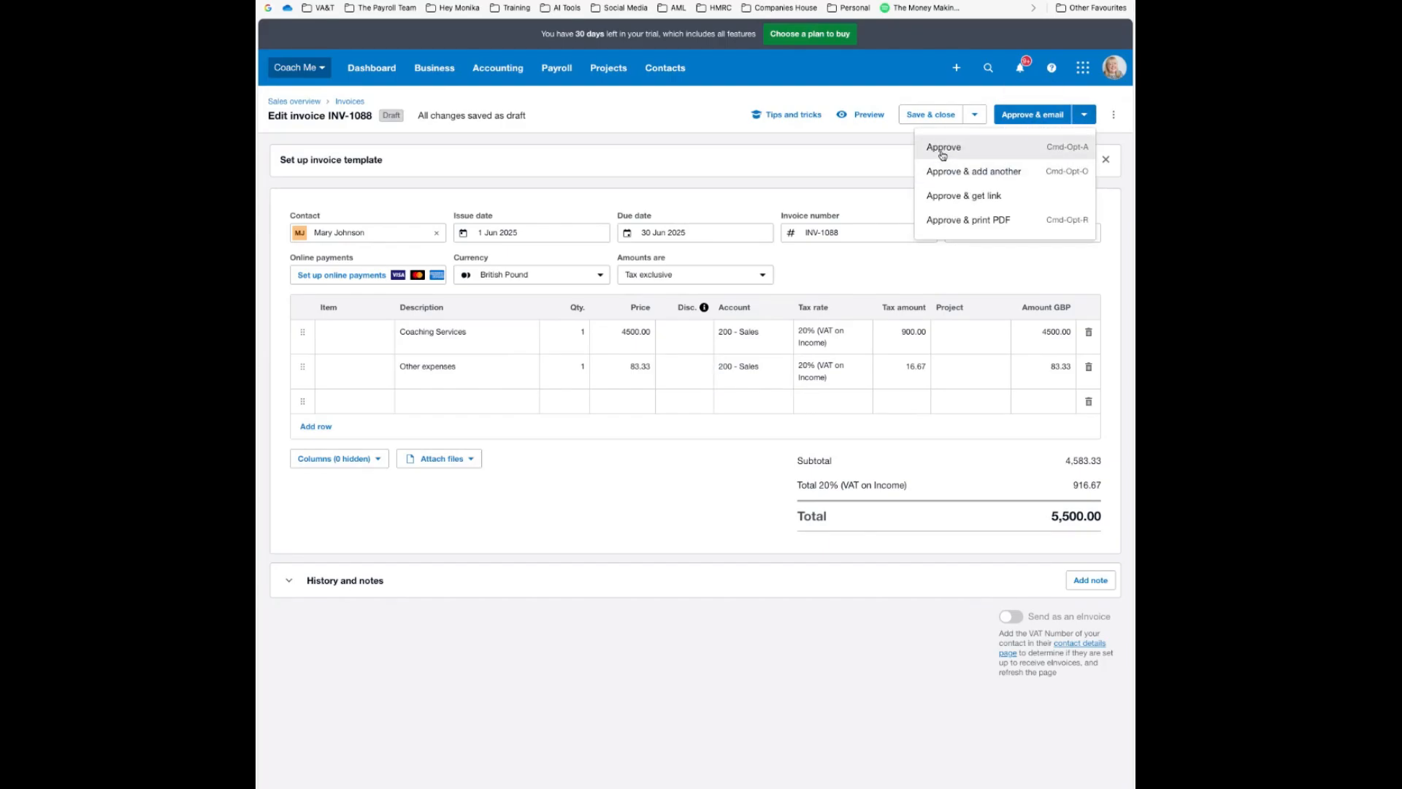
pyautogui.click(943, 150)
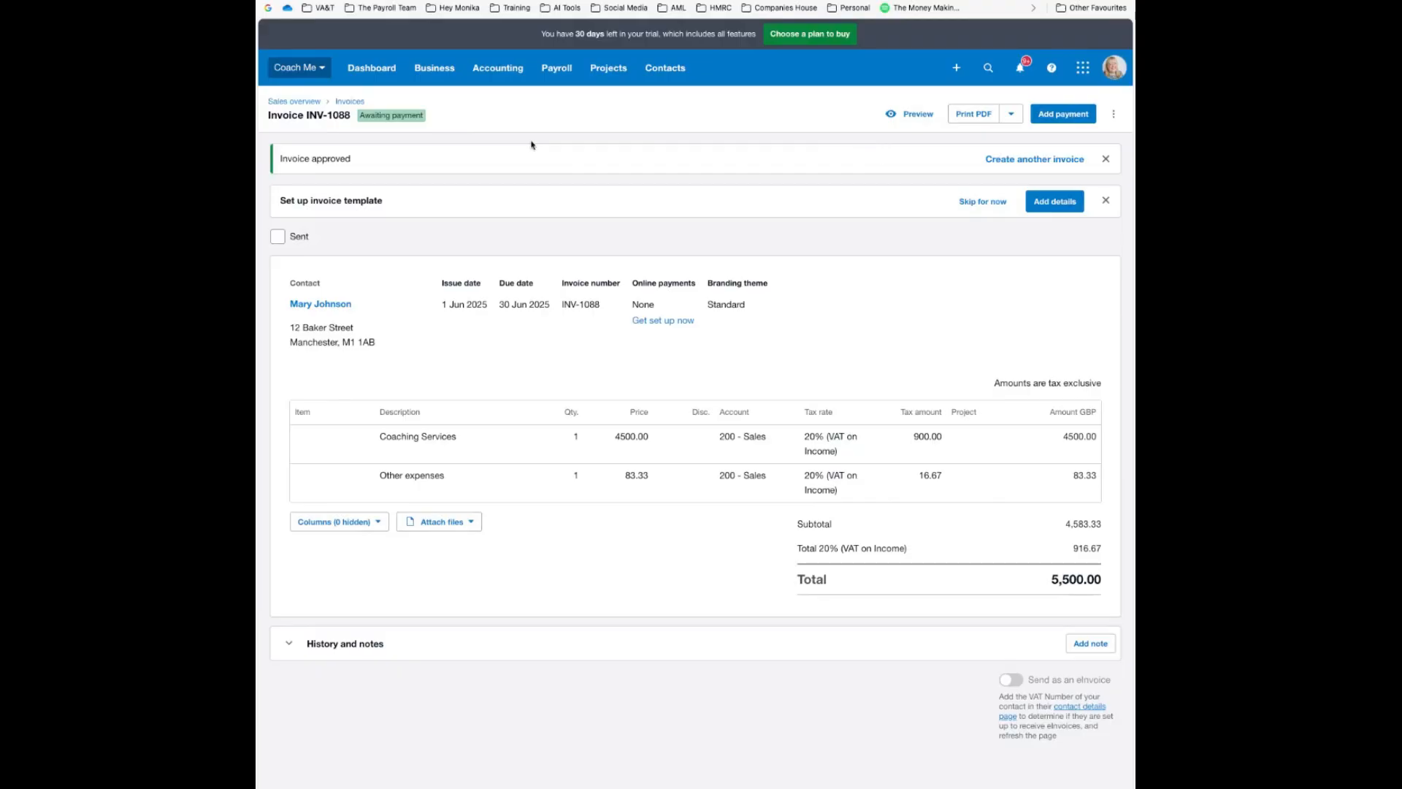
pyautogui.click(1035, 159)
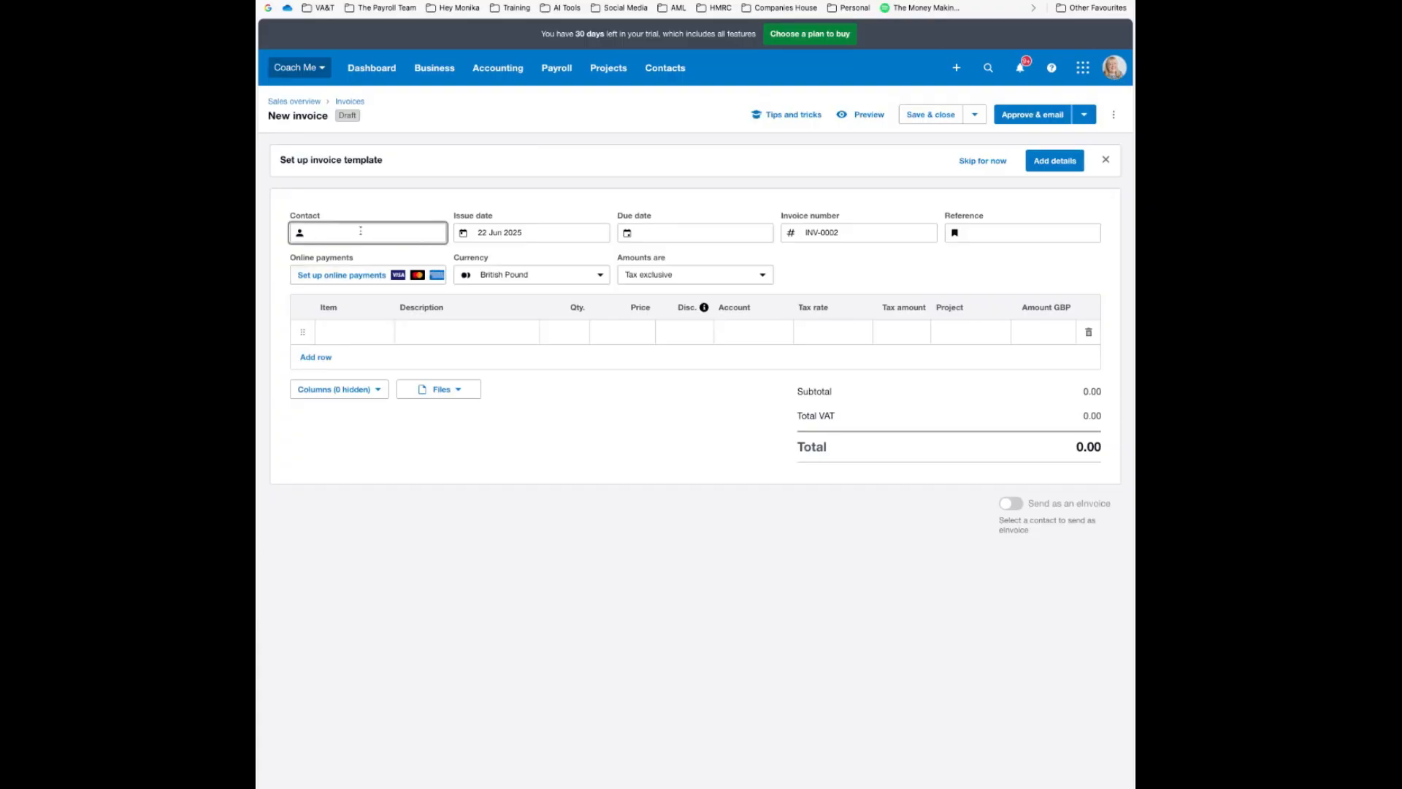
# Create Acme Solutions Ltd as a new contact, enter its delivery address and reuse it for billing
pyautogui.write('Acme Sol')
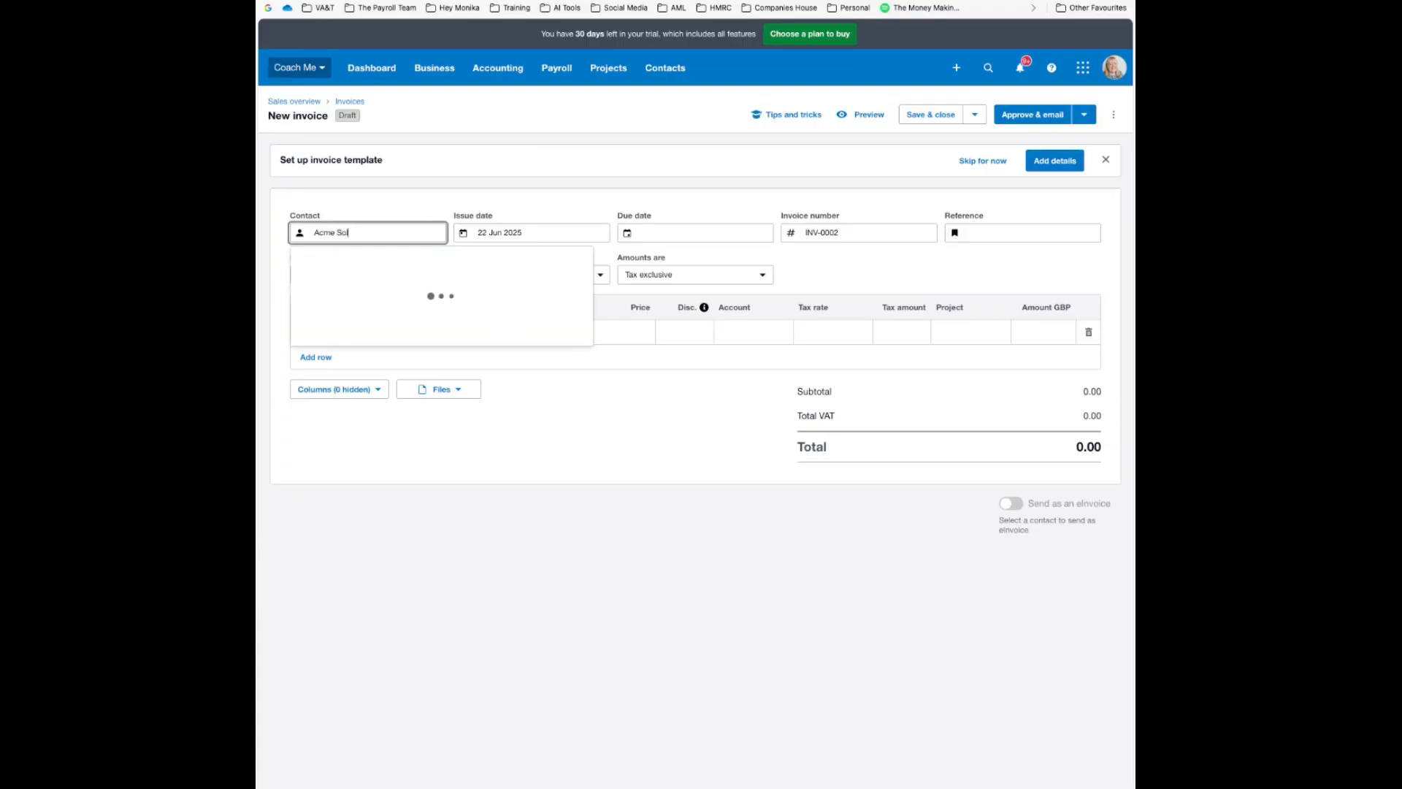
pyautogui.write('utions Lt')
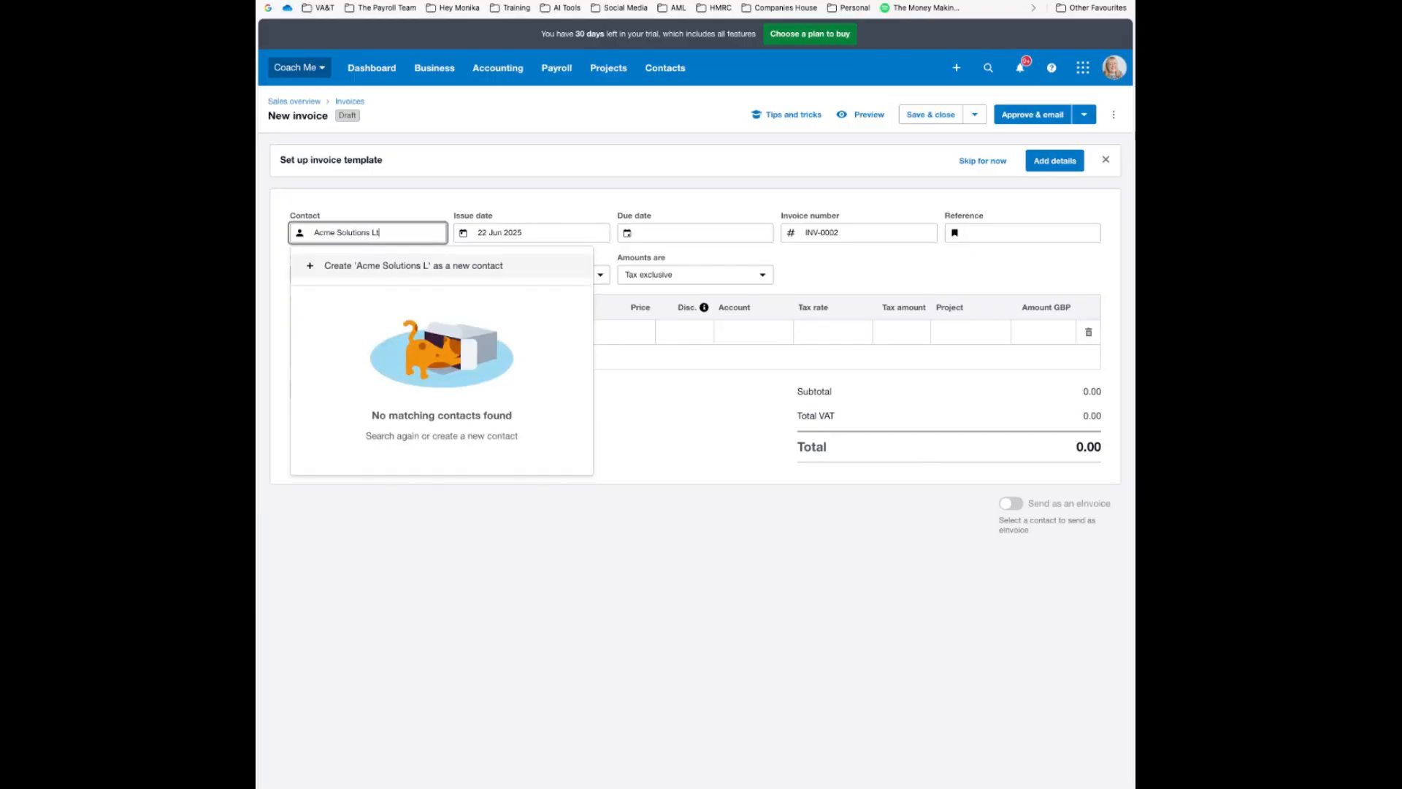
pyautogui.write('d')
pyautogui.click(376, 267)
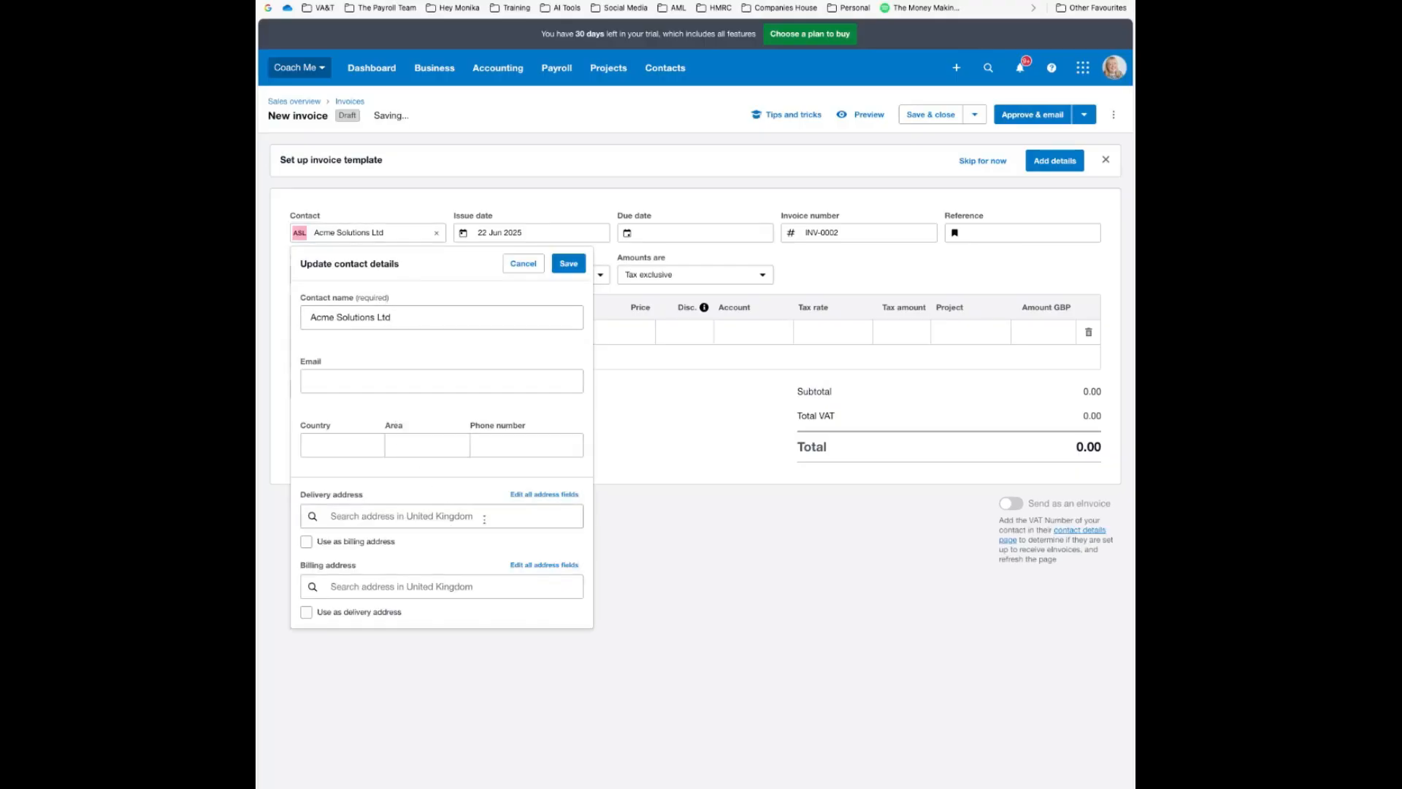
pyautogui.click(544, 494)
pyautogui.scroll(-2, 431, 501)
pyautogui.click(371, 508)
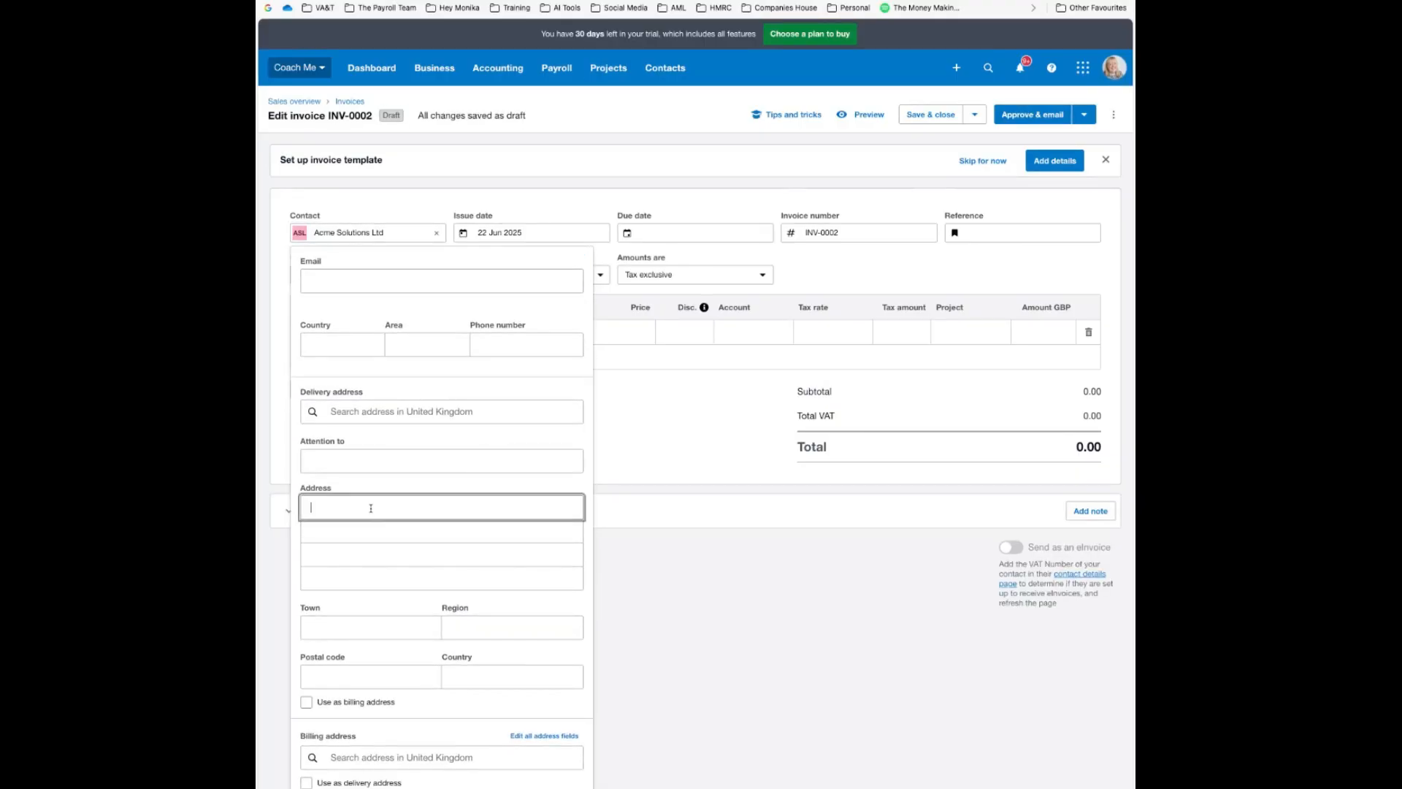
pyautogui.write('Suite 4')
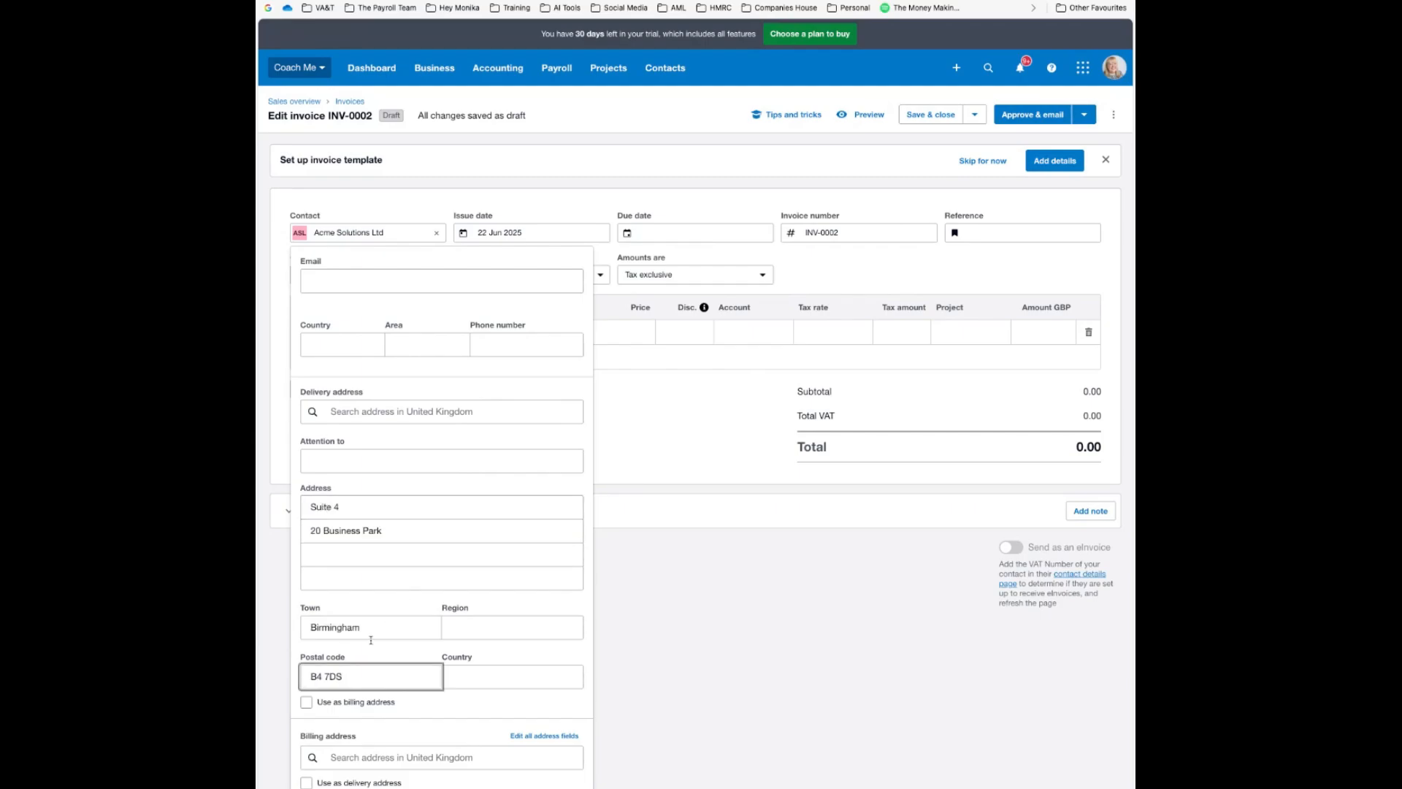
pyautogui.click(306, 702)
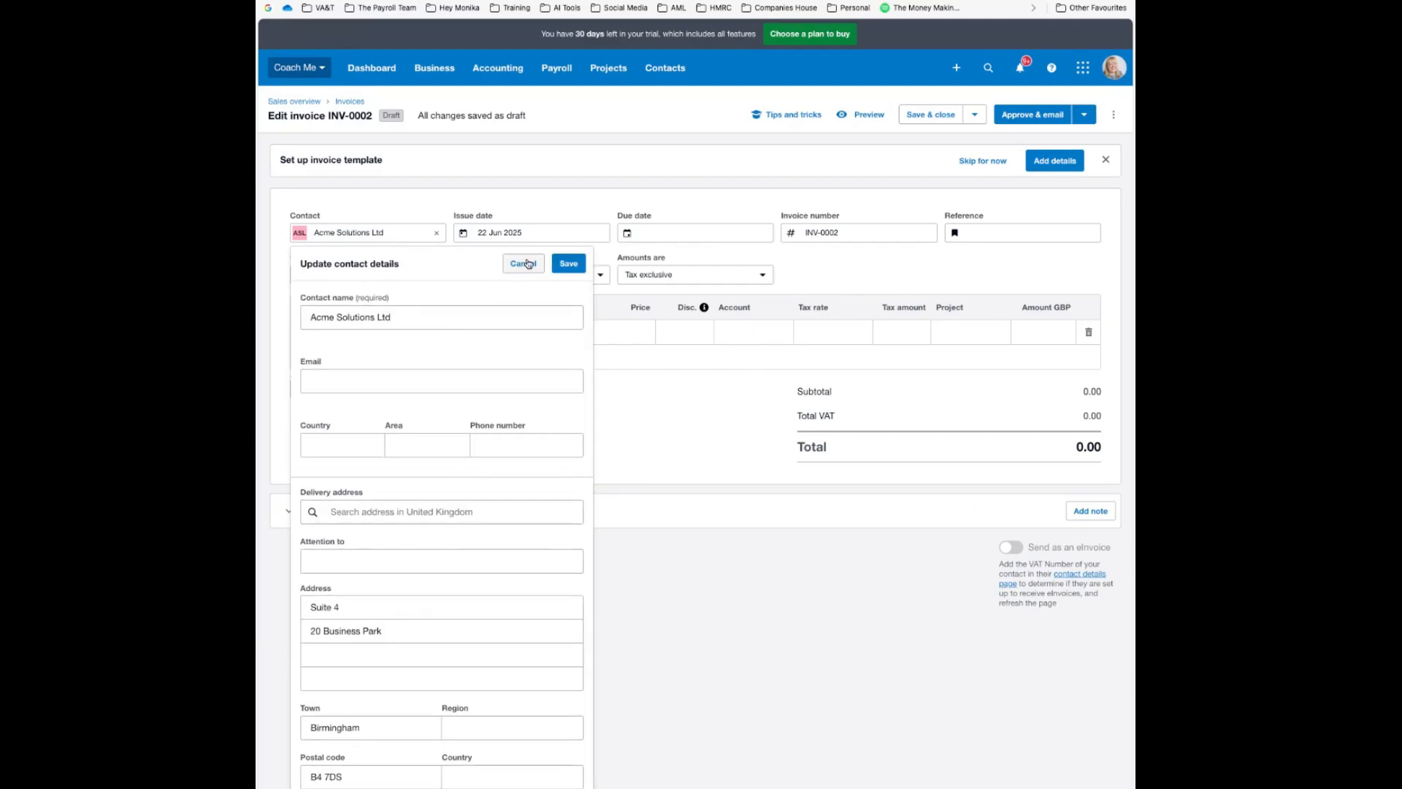
# Save the Acme Solutions Ltd contact and date the invoice 1 Jun 2025, due 30 Jun 2025
pyautogui.click(564, 264)
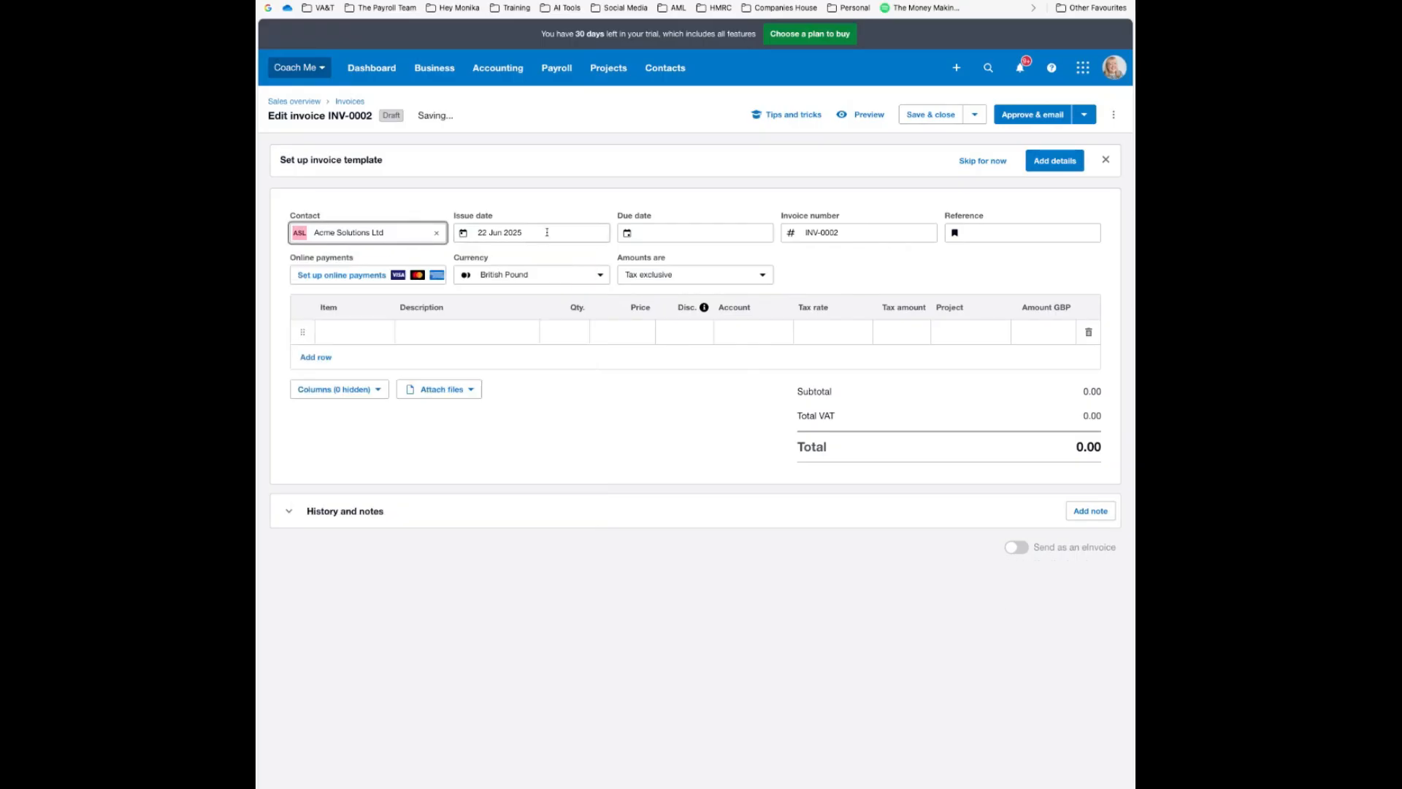
pyautogui.click(549, 232)
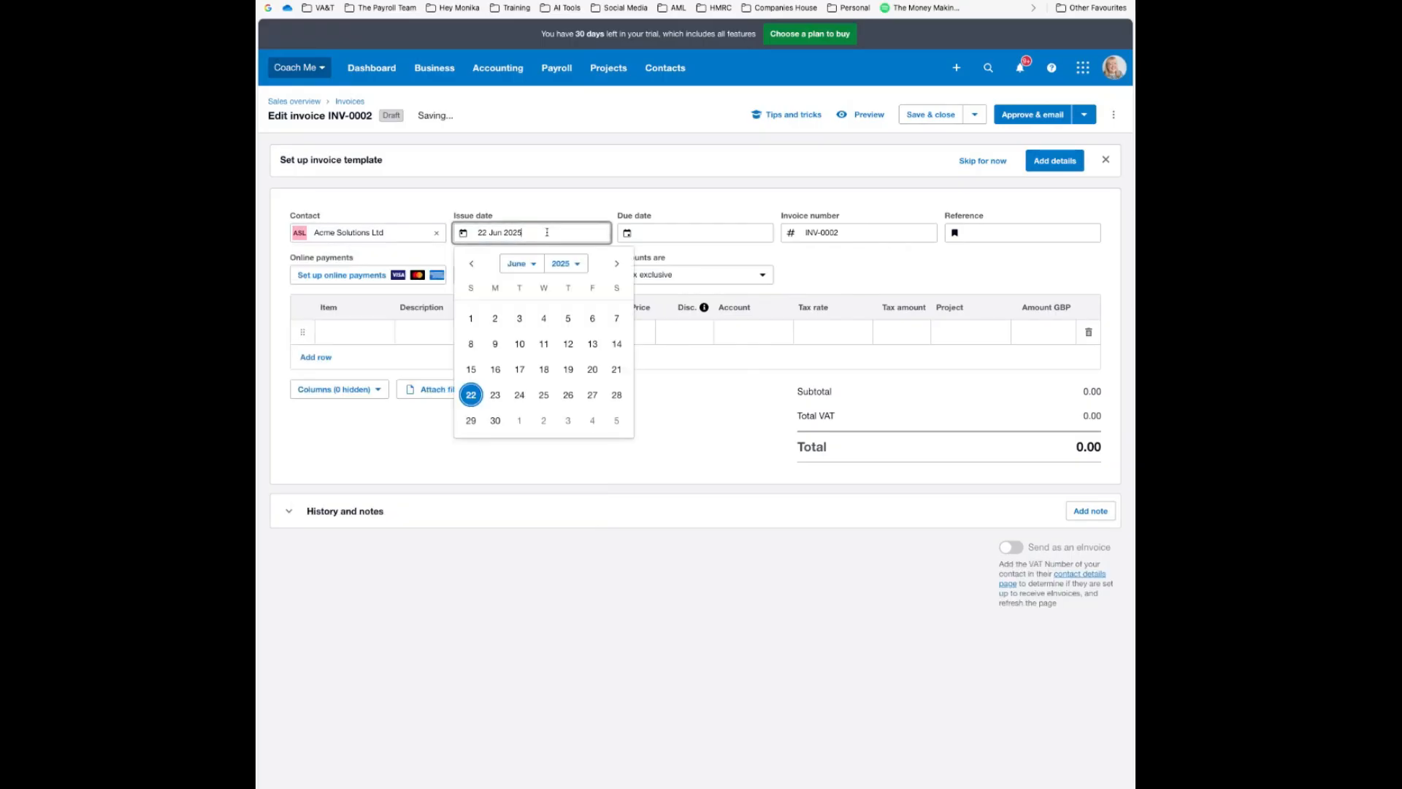
pyautogui.click(472, 320)
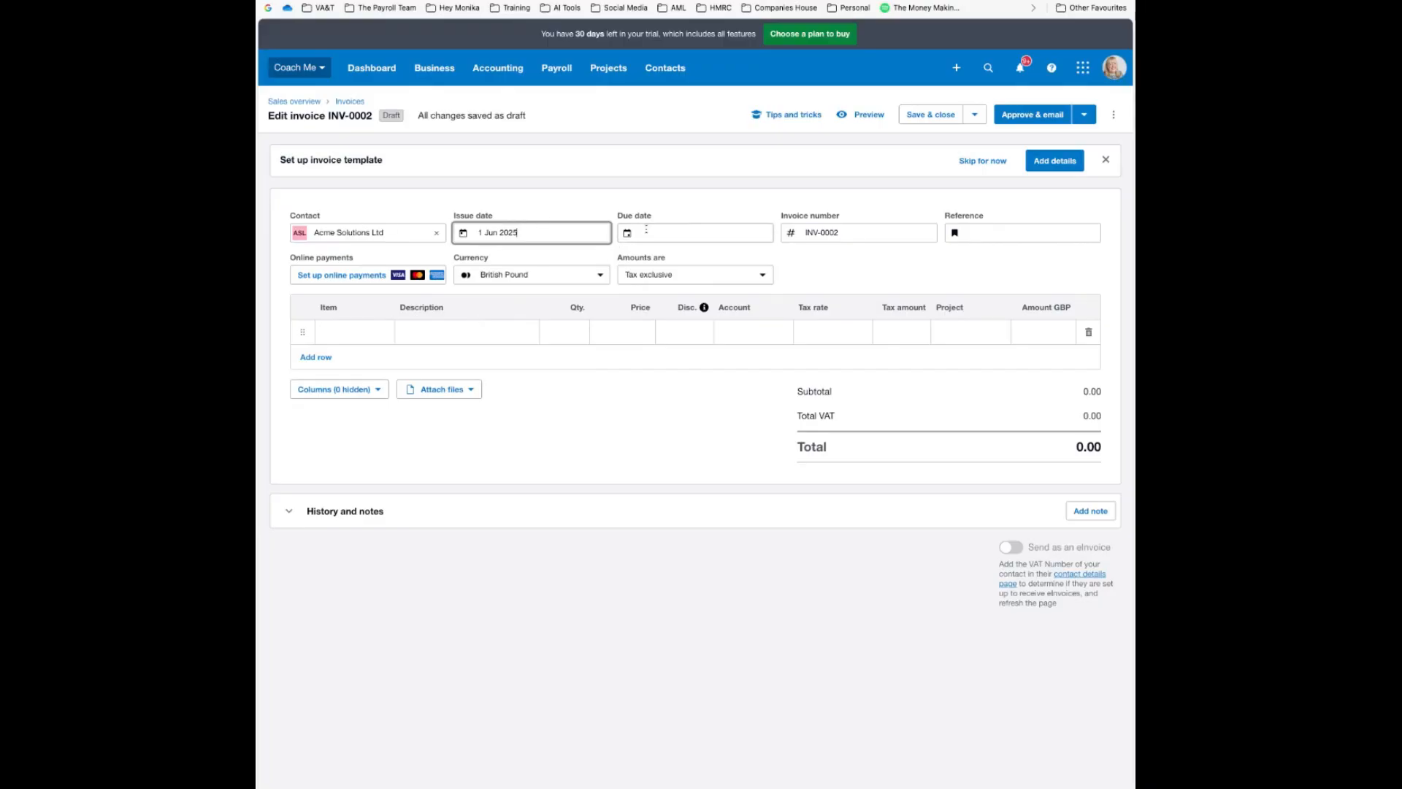
pyautogui.click(646, 229)
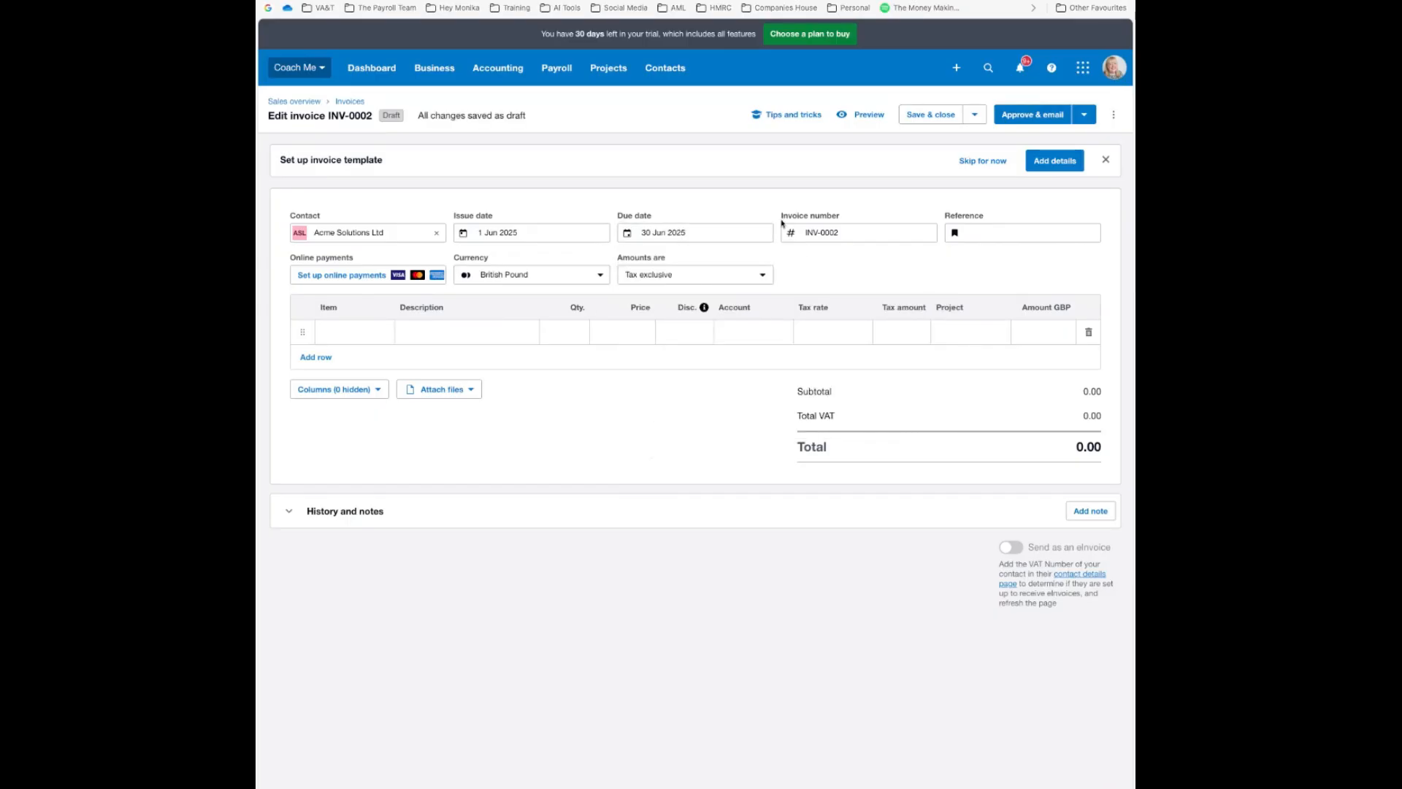
pyautogui.click(738, 232)
# Add an Other expenses line at 73.33 and approve the invoice without emailing it
pyautogui.click(459, 333)
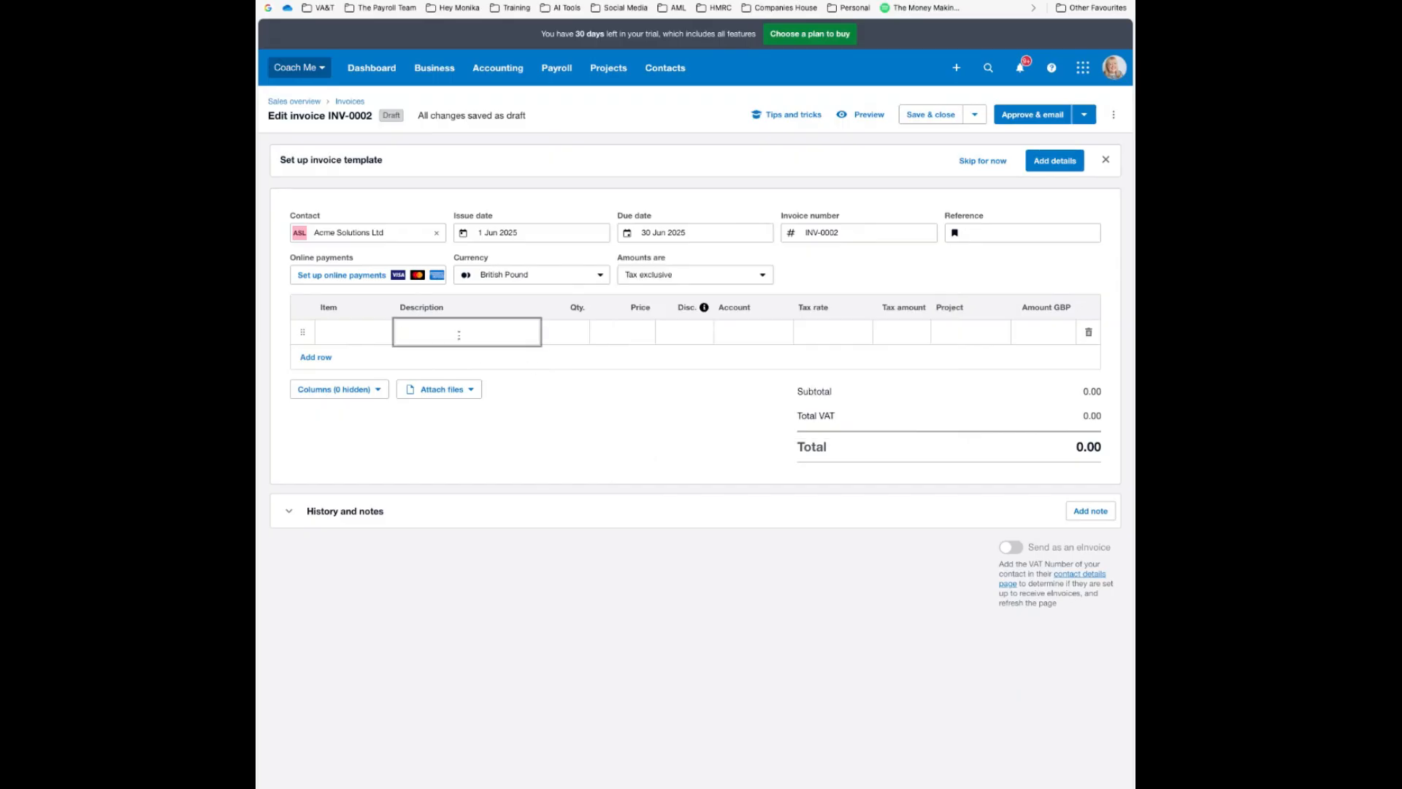
pyautogui.write('Other expenses')
pyautogui.press('Tab')
pyautogui.press('Tab')
pyautogui.write('7')
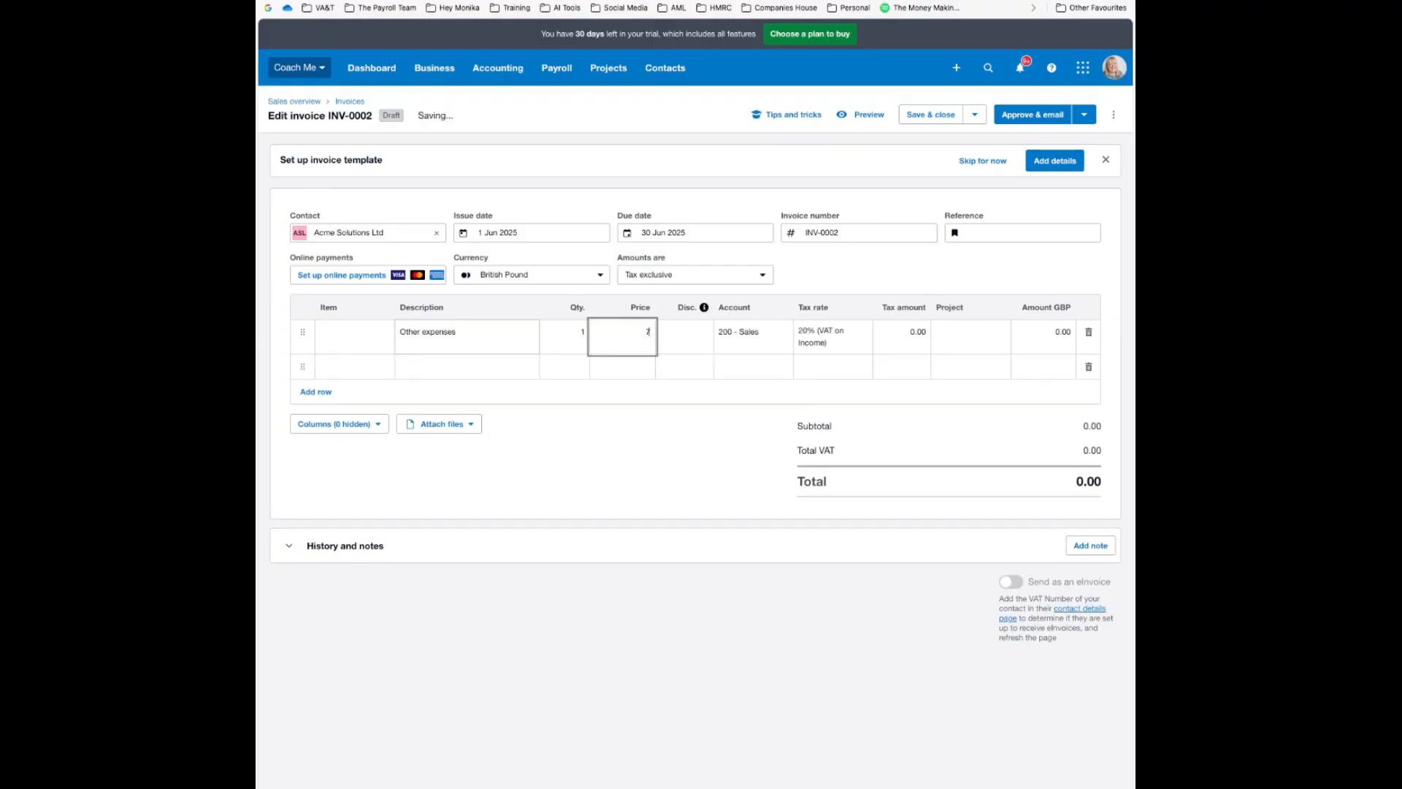
pyautogui.write('3.33')
pyautogui.press('Tab')
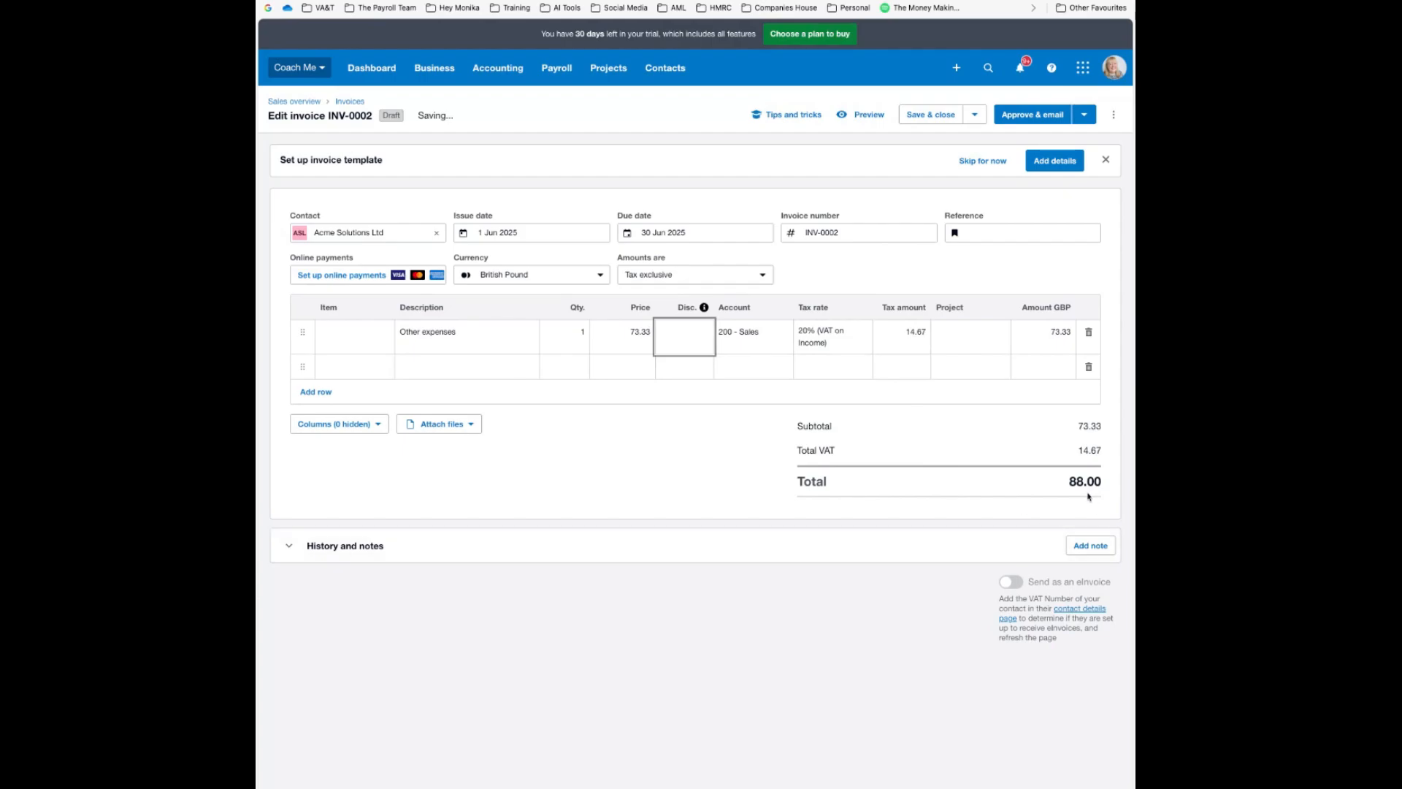
pyautogui.click(1085, 115)
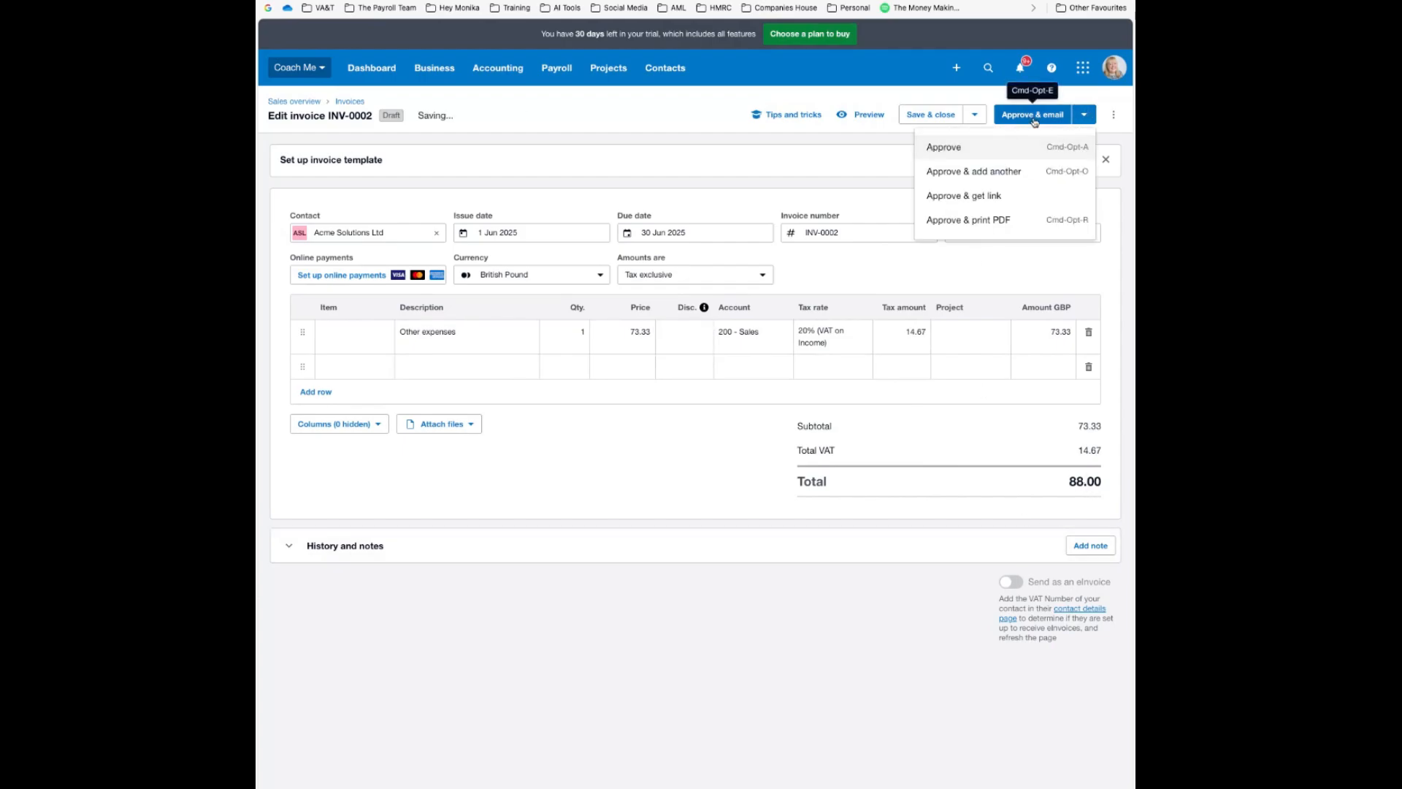
pyautogui.click(944, 147)
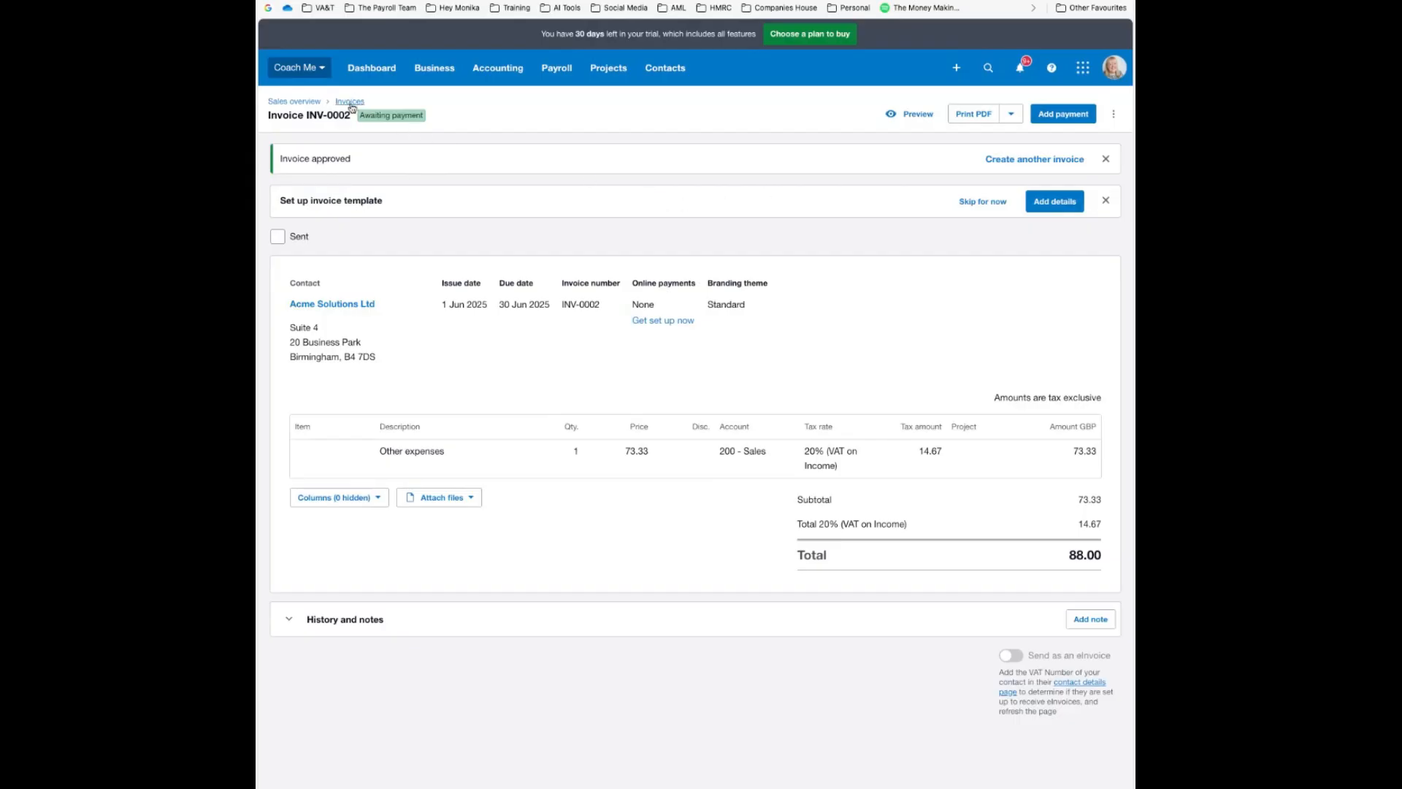
# Start invoice INV-0003 for new contact Global Trading Ltd and save its address details
pyautogui.click(1048, 160)
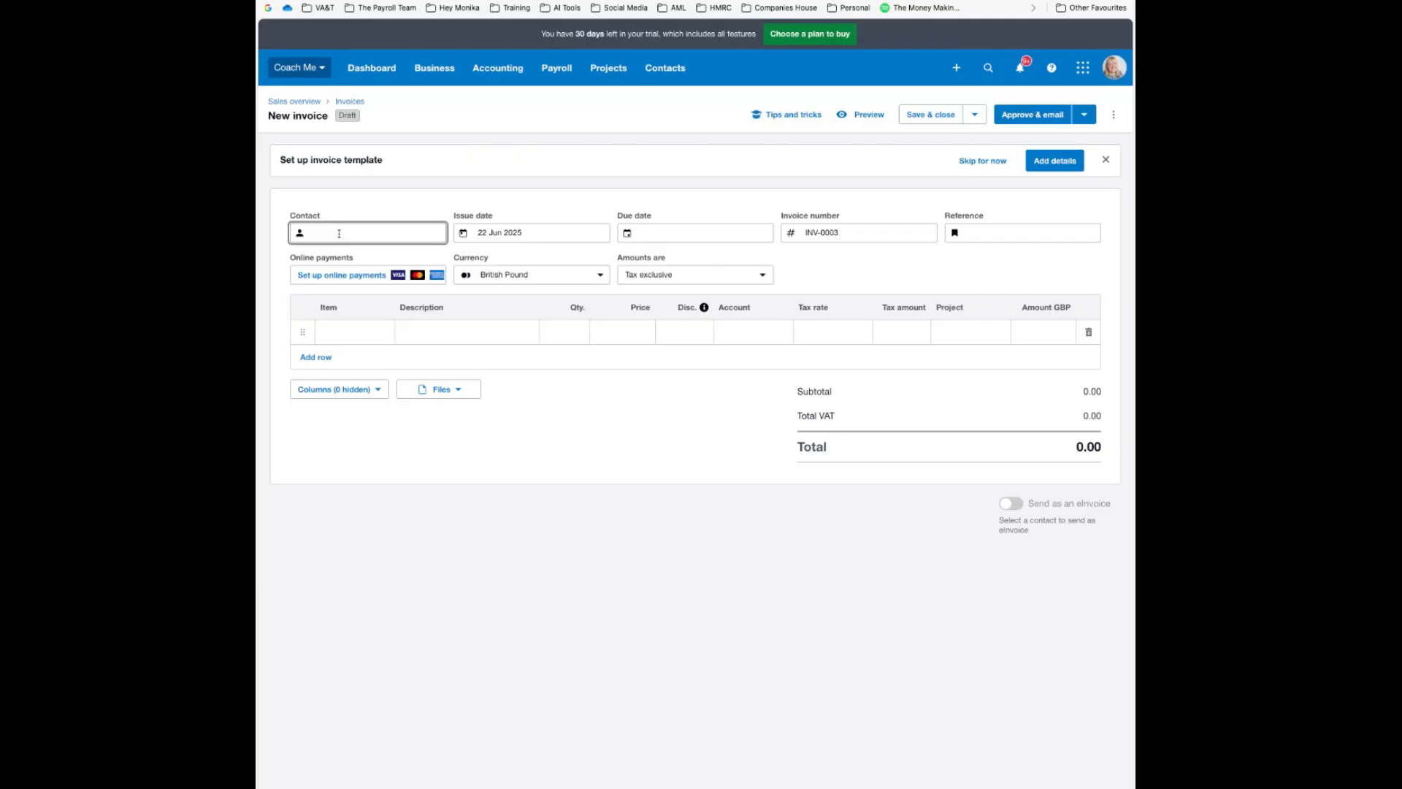
pyautogui.write('Global ')
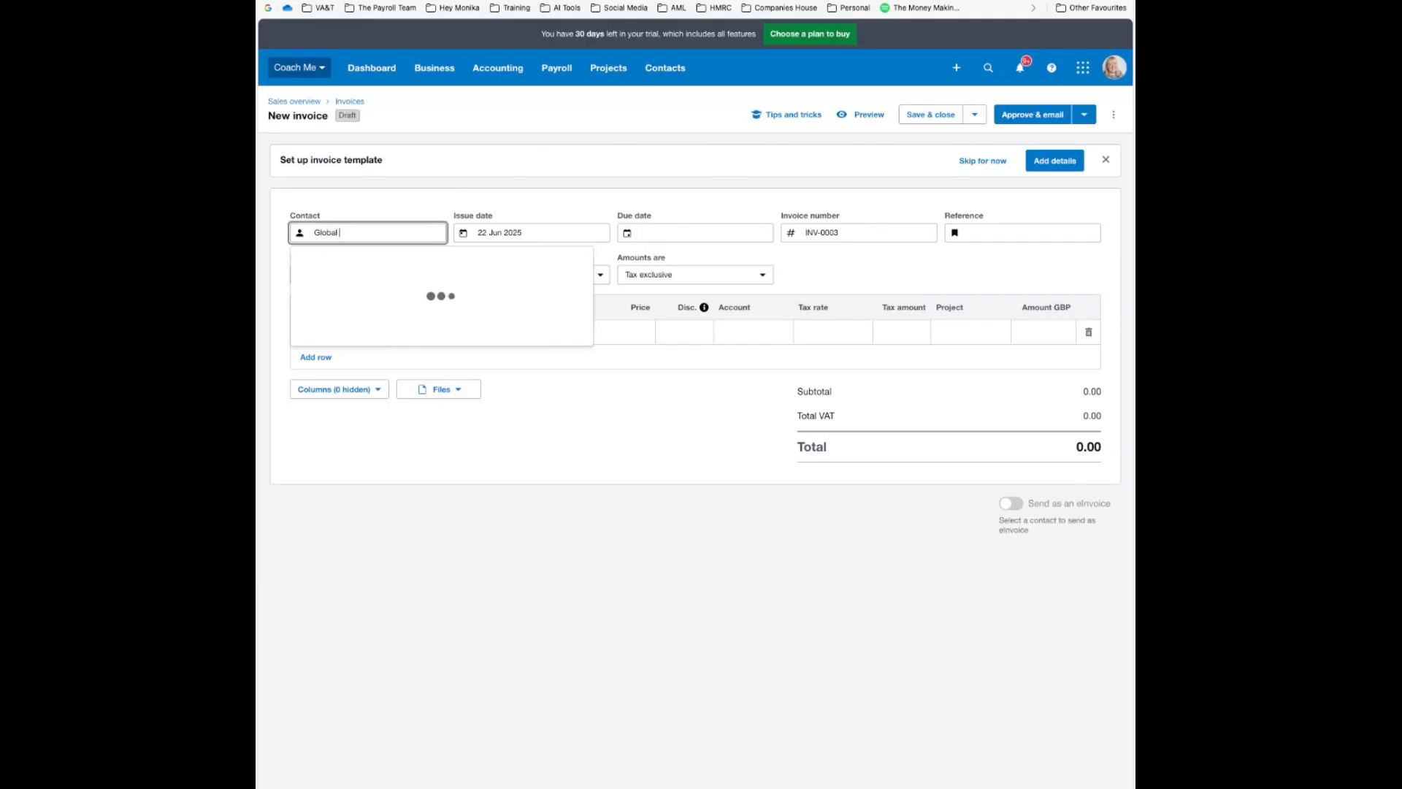
pyautogui.write('Trading Ltd')
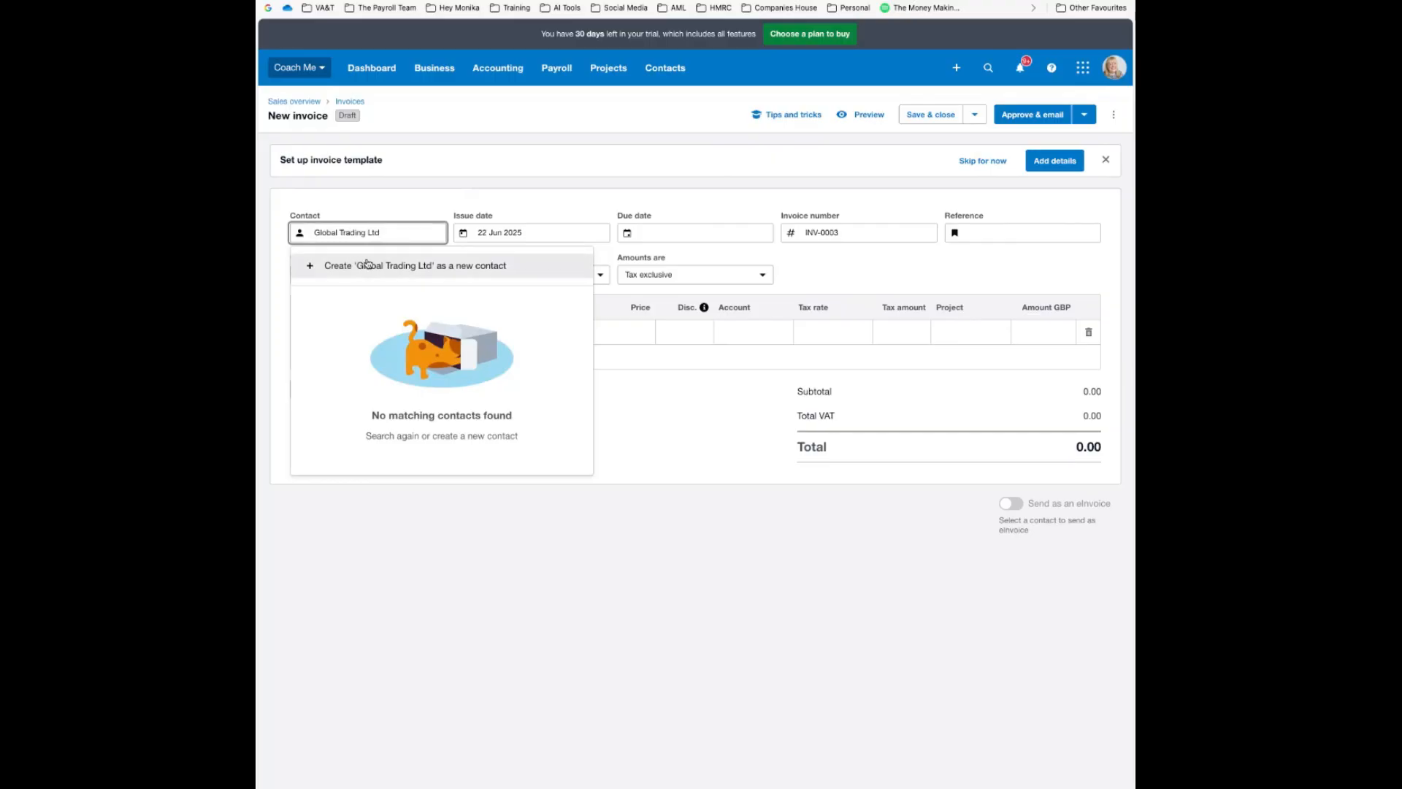
pyautogui.press('Return')
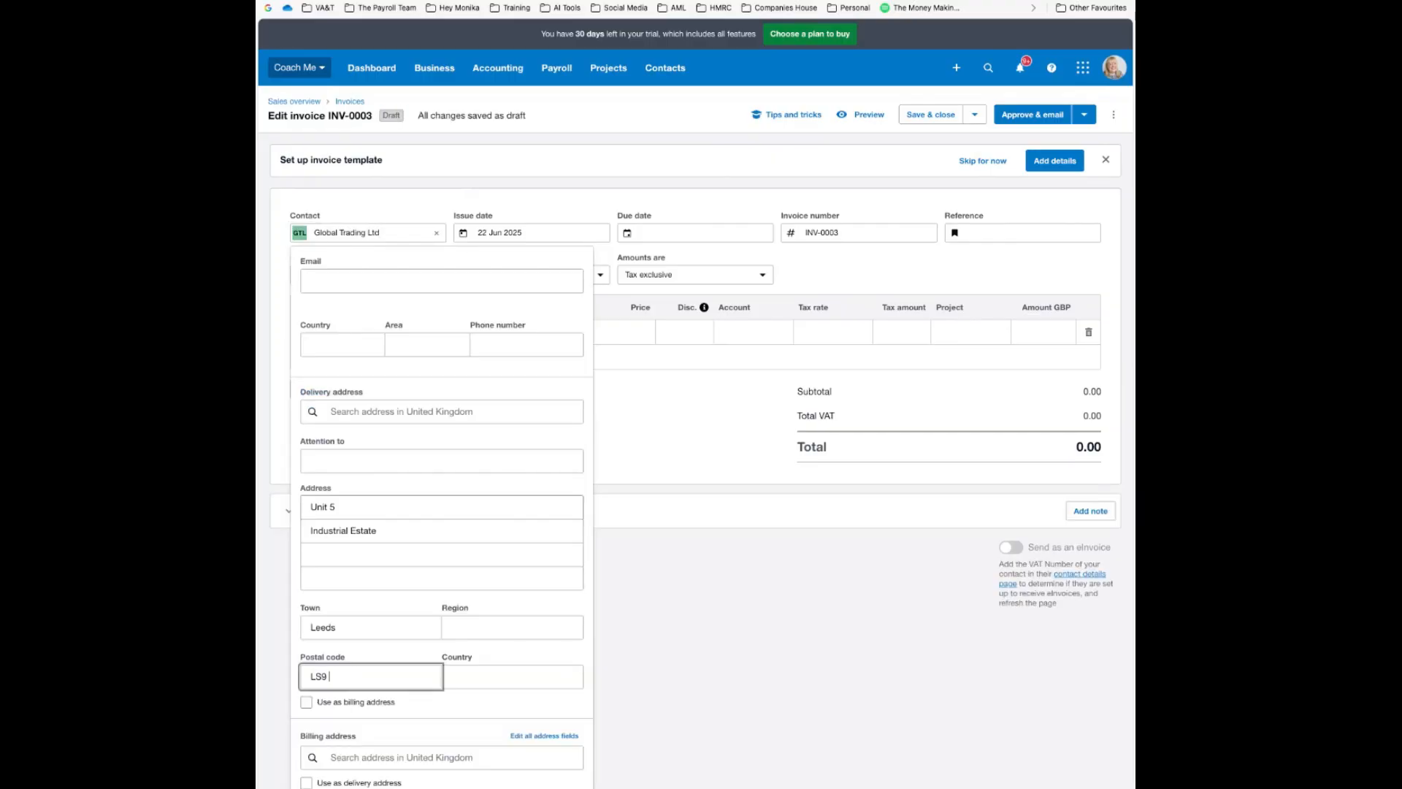
pyautogui.write('AB')
pyautogui.scroll(2, 475, 402)
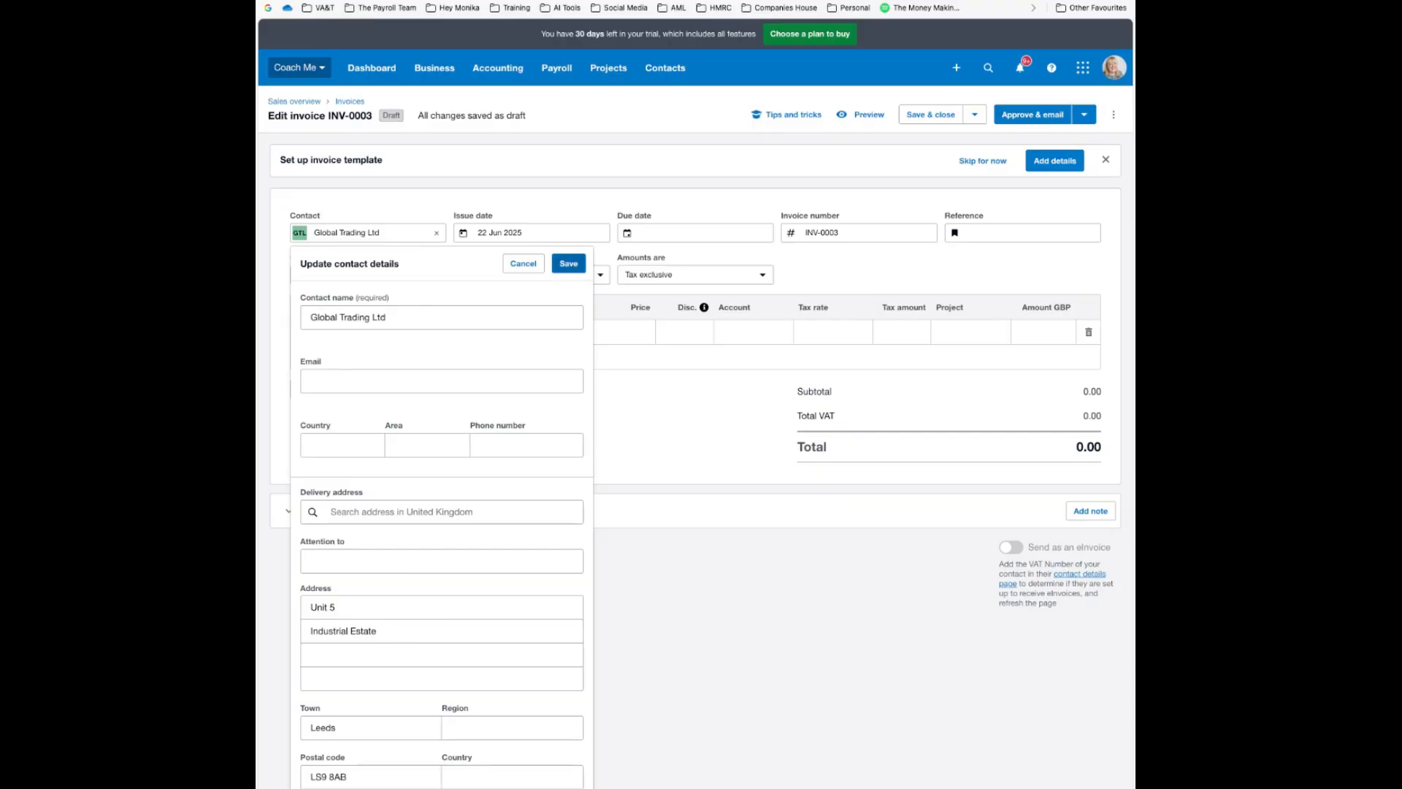
pyautogui.click(568, 263)
# Set the Global Trading Ltd draft's issue date to 1 Jun 2025 and due date to 30 Jun 2025
pyautogui.click(561, 232)
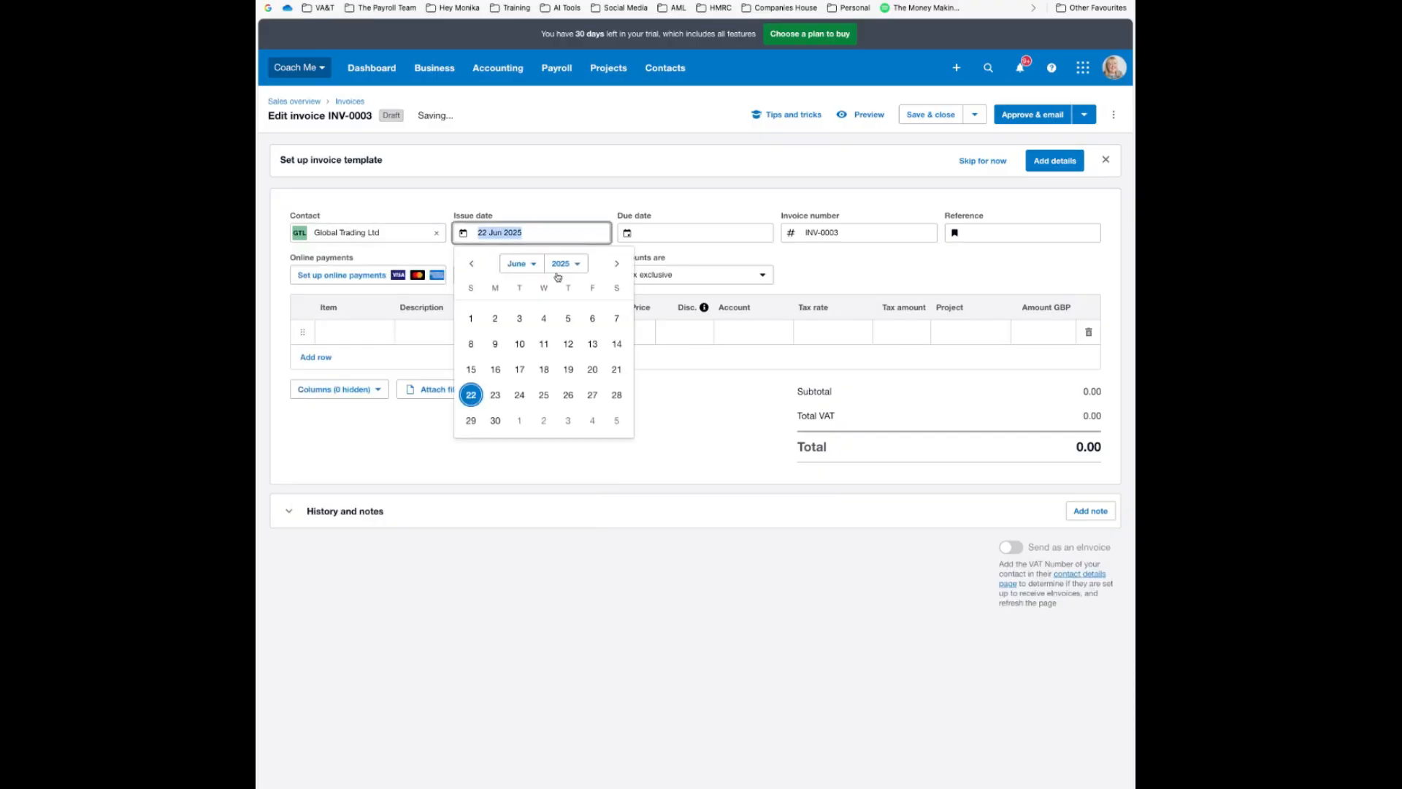
pyautogui.click(472, 318)
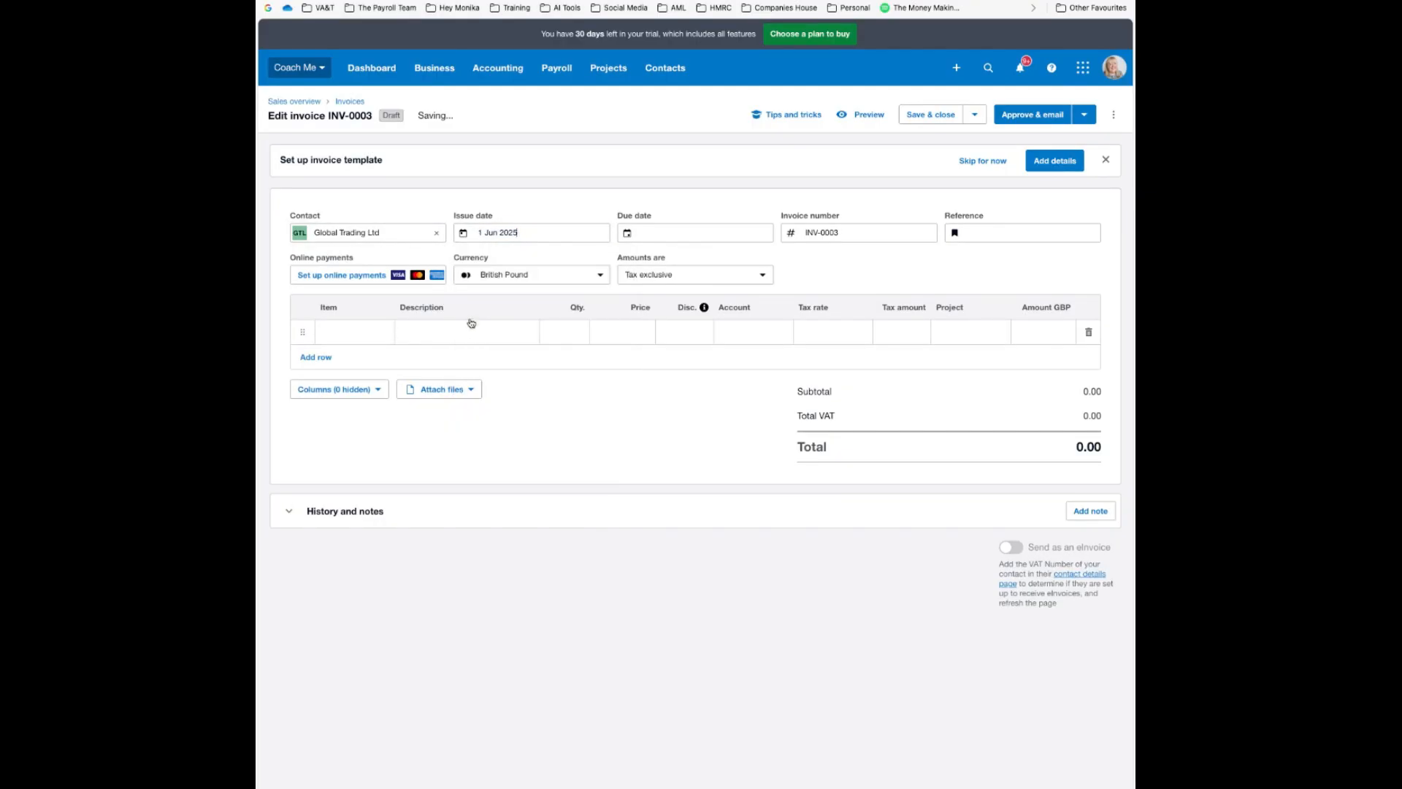
pyautogui.click(670, 231)
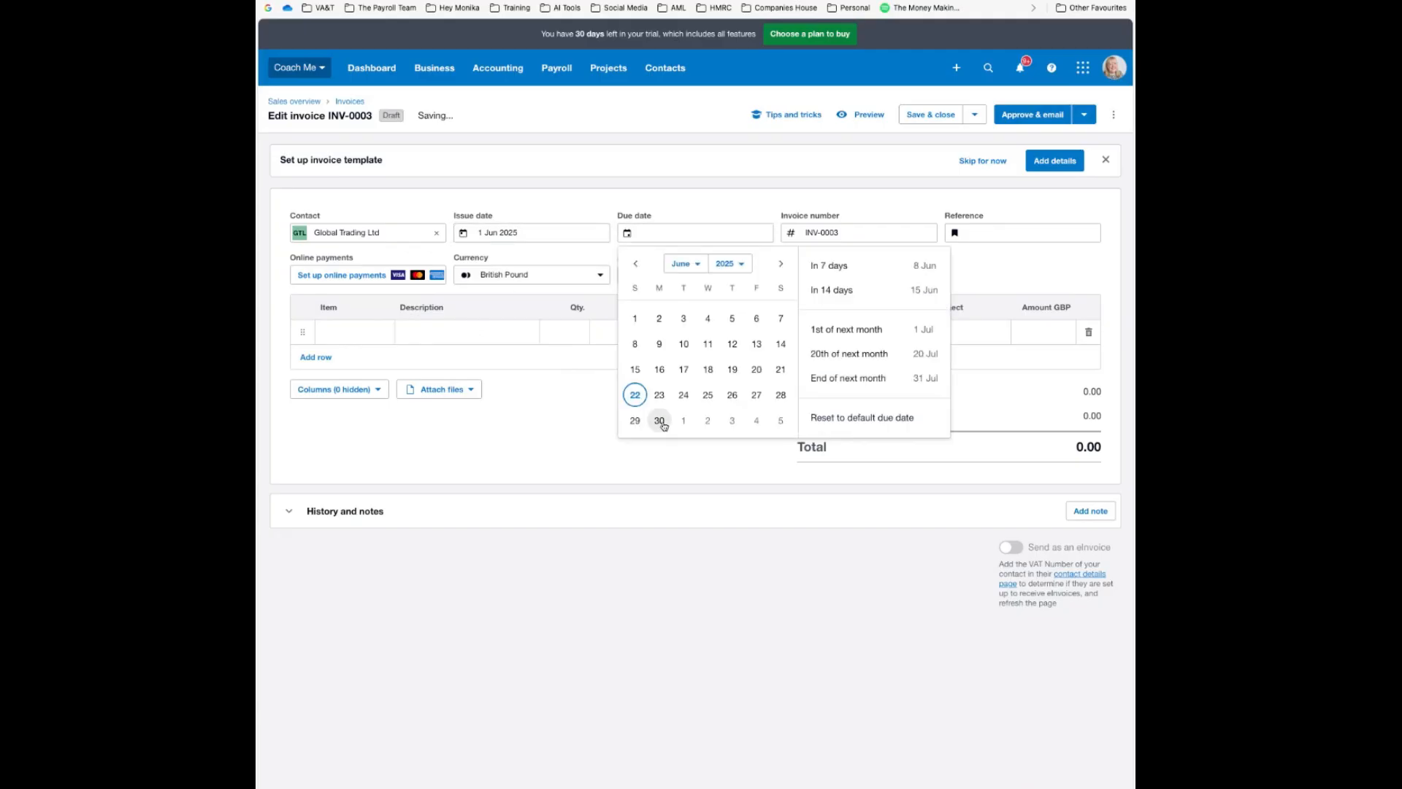
pyautogui.click(663, 416)
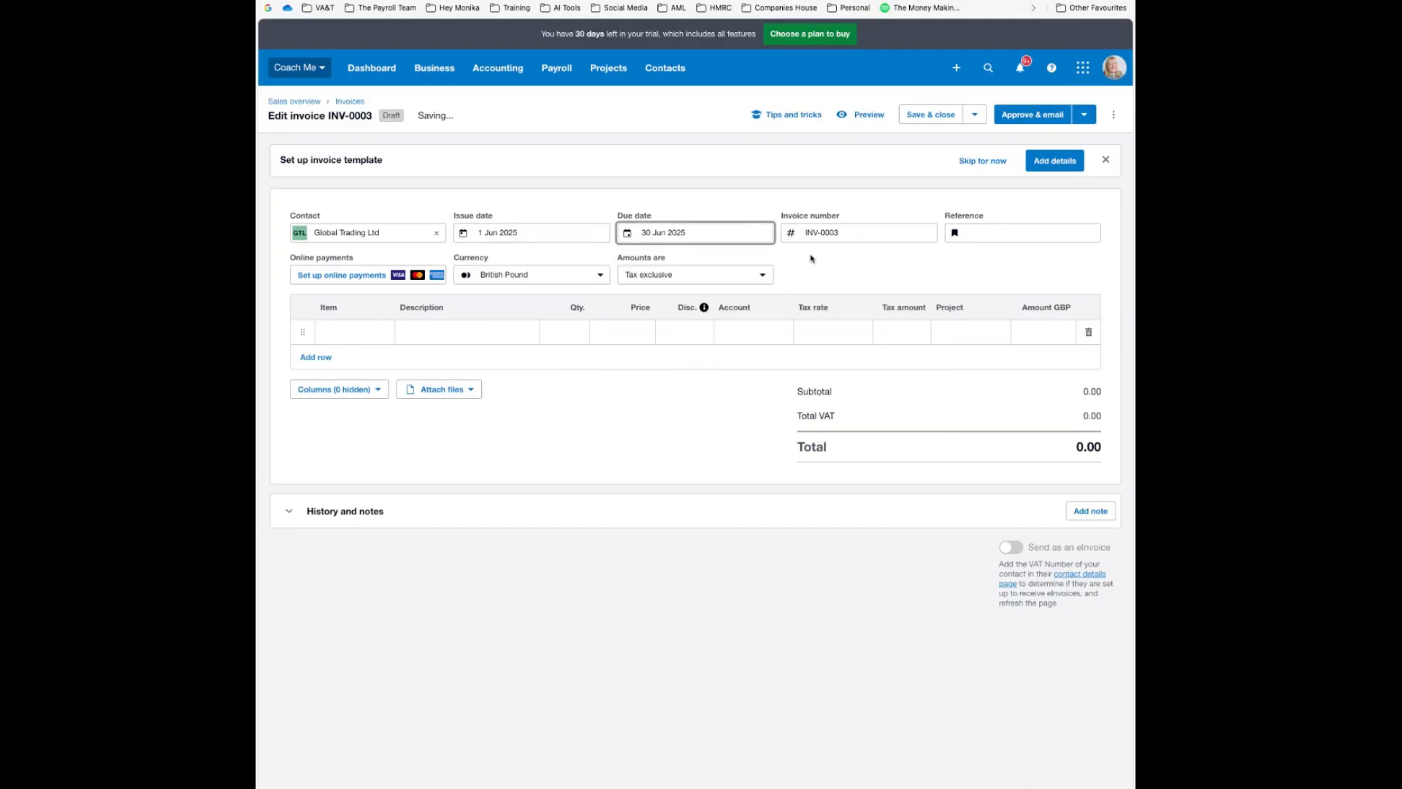
# Change the invoice number to INV-1090
pyautogui.click(845, 233)
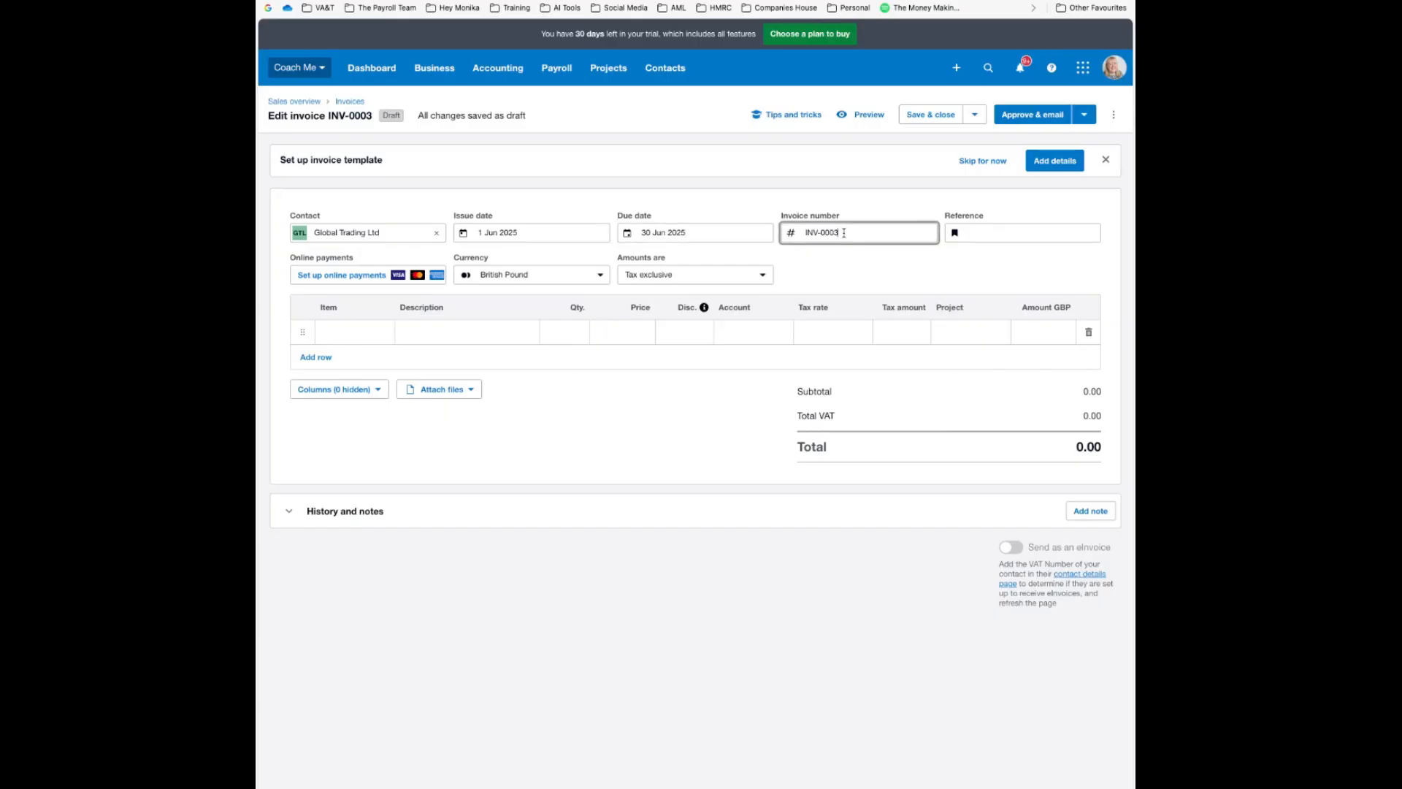
pyautogui.press('BackSpace')
pyautogui.press('BackSpace')
pyautogui.press('BackSpace')
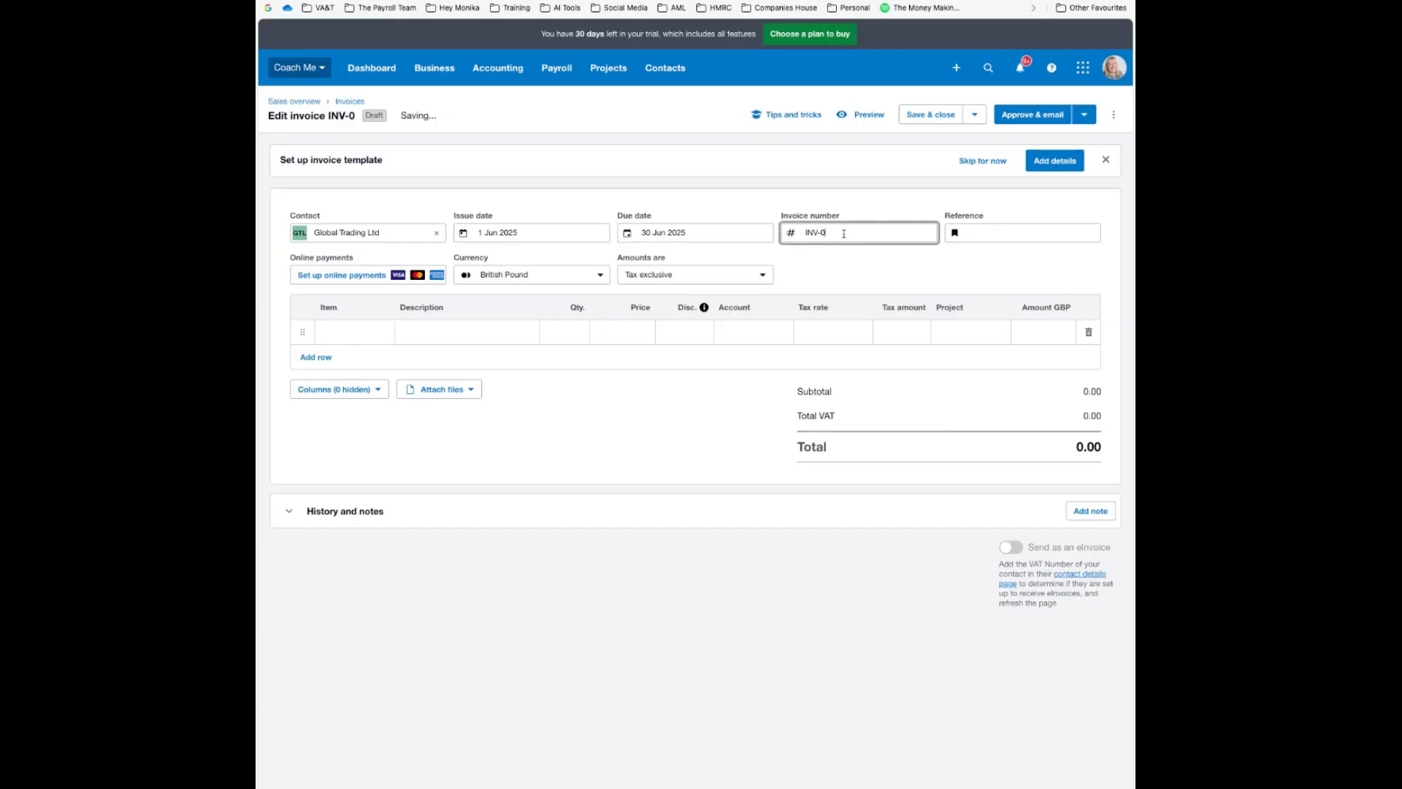
pyautogui.press('BackSpace')
pyautogui.write('1090')
pyautogui.click(443, 329)
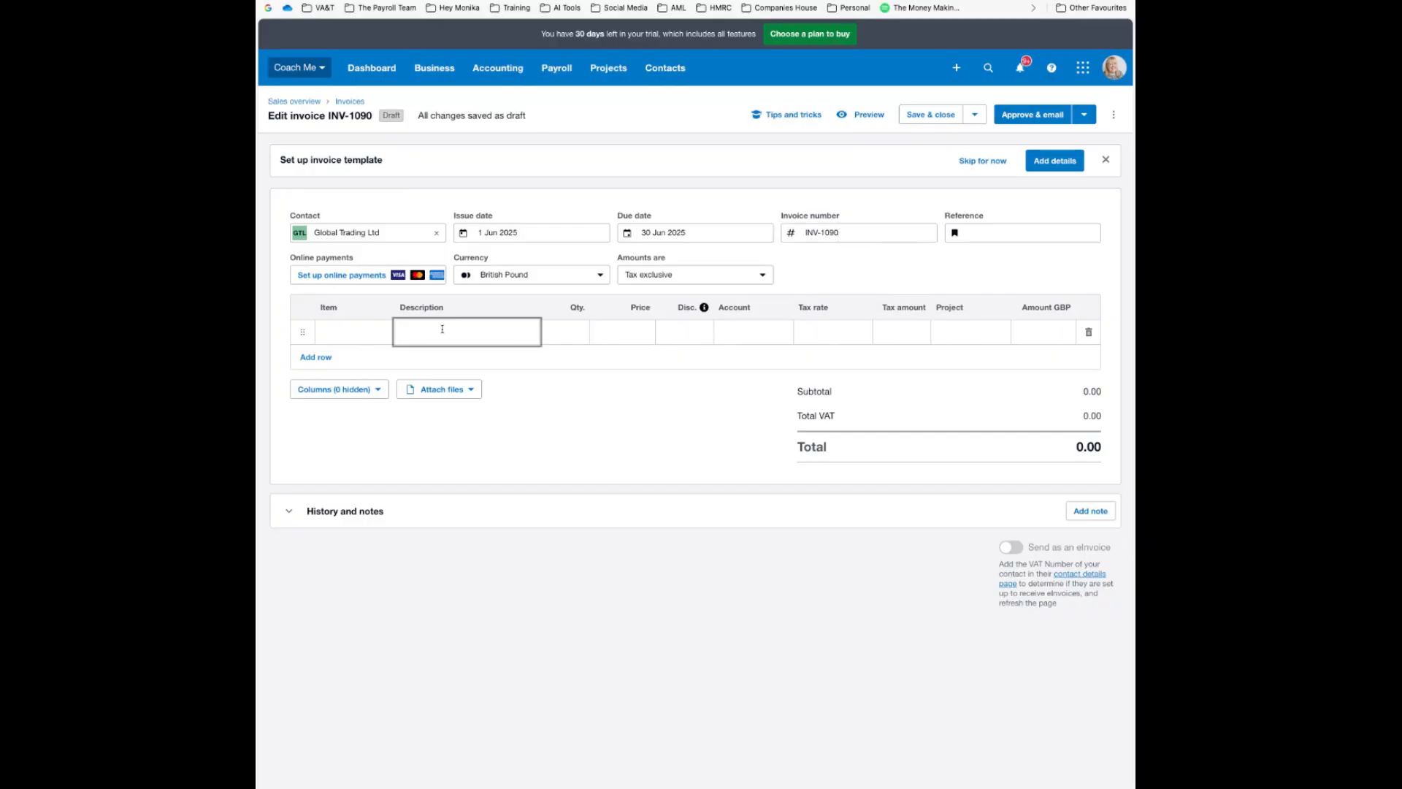
# Add a first line item, Coaching Services, priced at 4500
pyautogui.write('Coaching Services')
pyautogui.press('Tab')
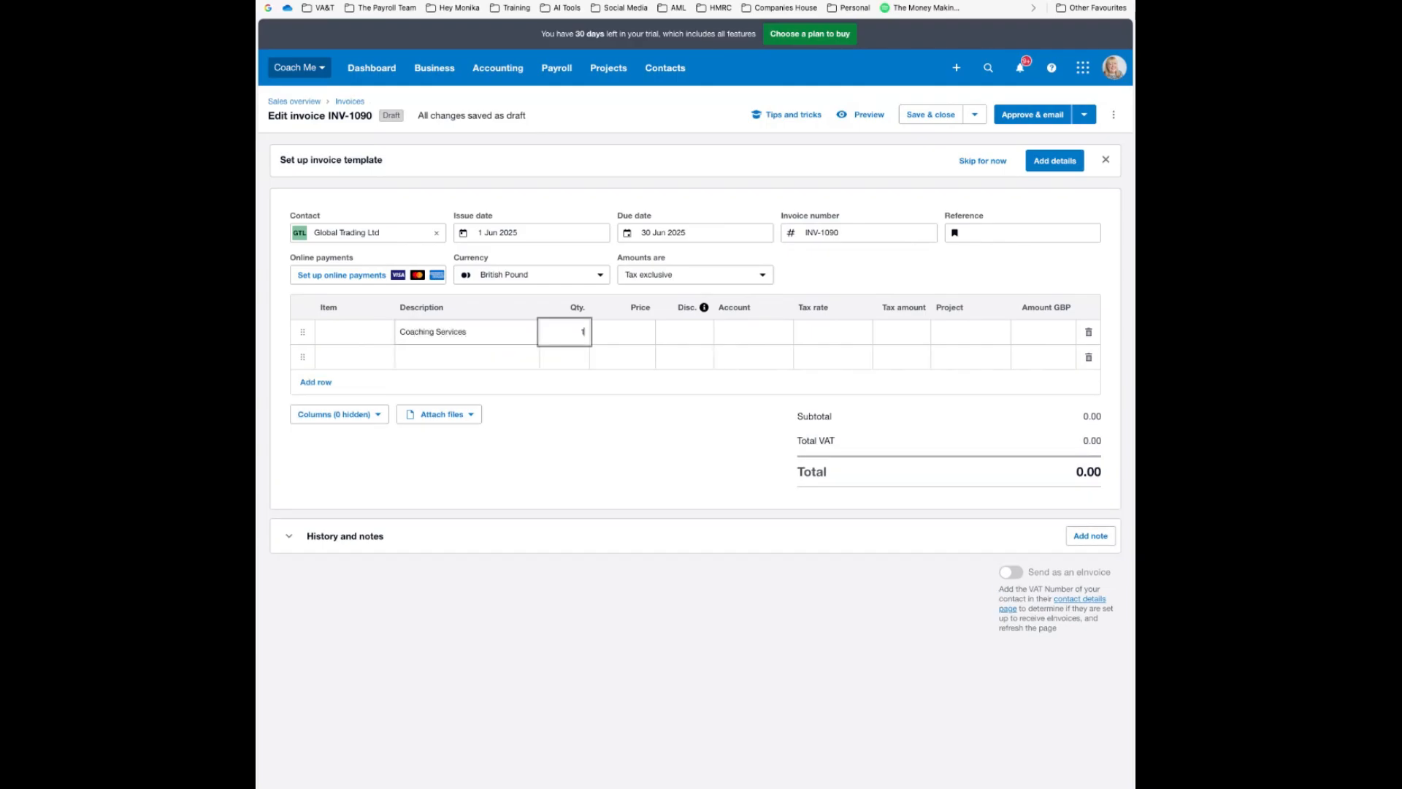
pyautogui.press('Tab')
pyautogui.write('4500')
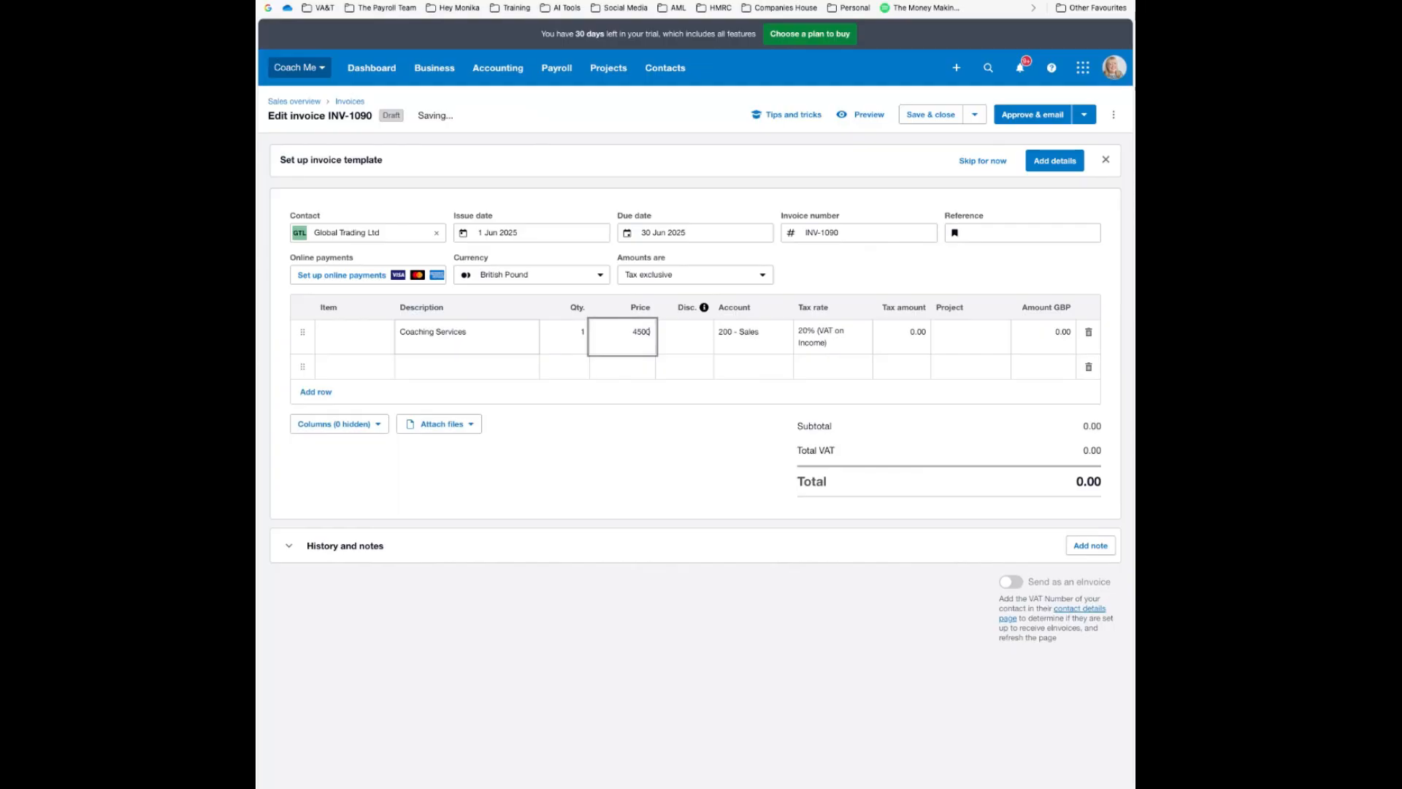
pyautogui.press('Tab')
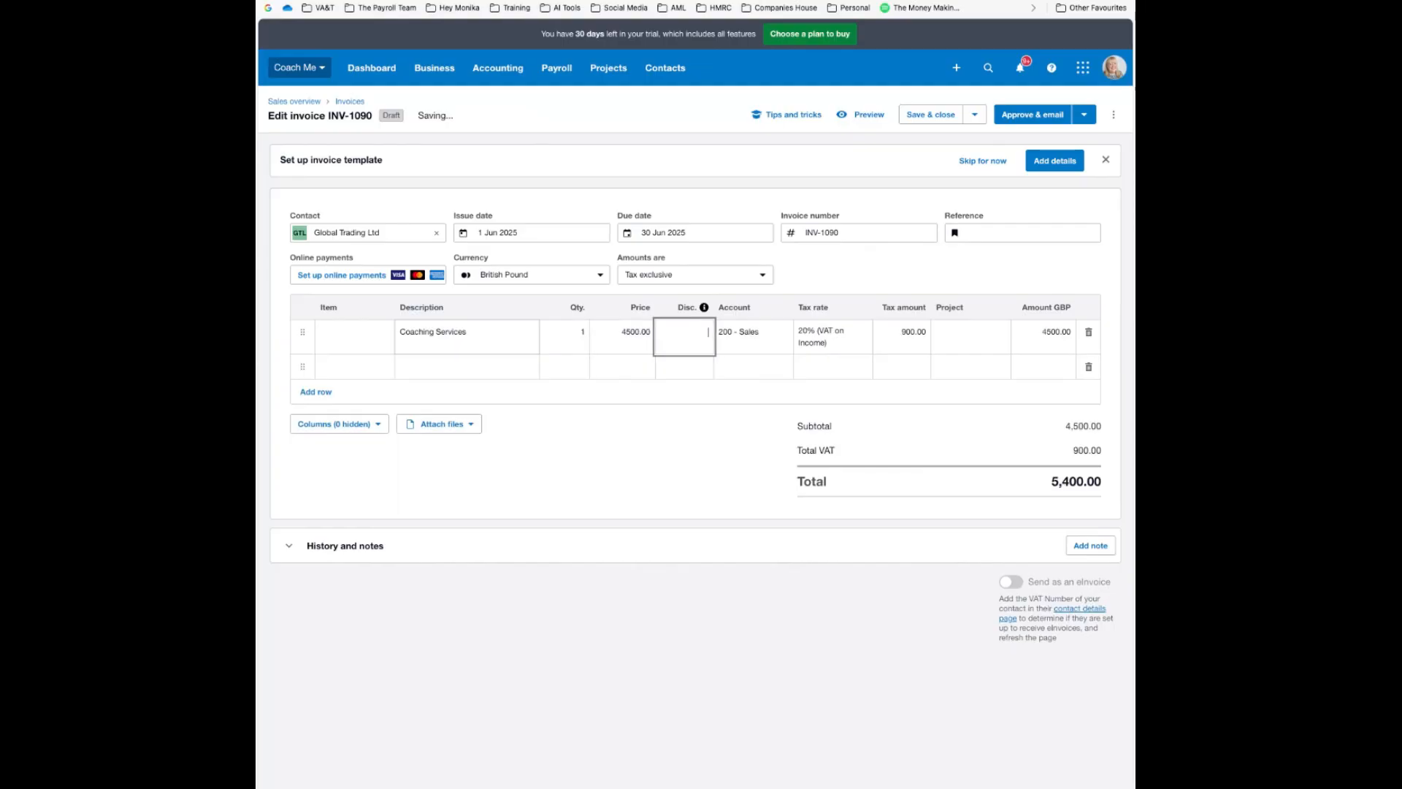
# Add a second line item, Other Expenses, qty 1 at 45.83, account 200 - Sales
pyautogui.click(424, 370)
pyautogui.write('Other ')
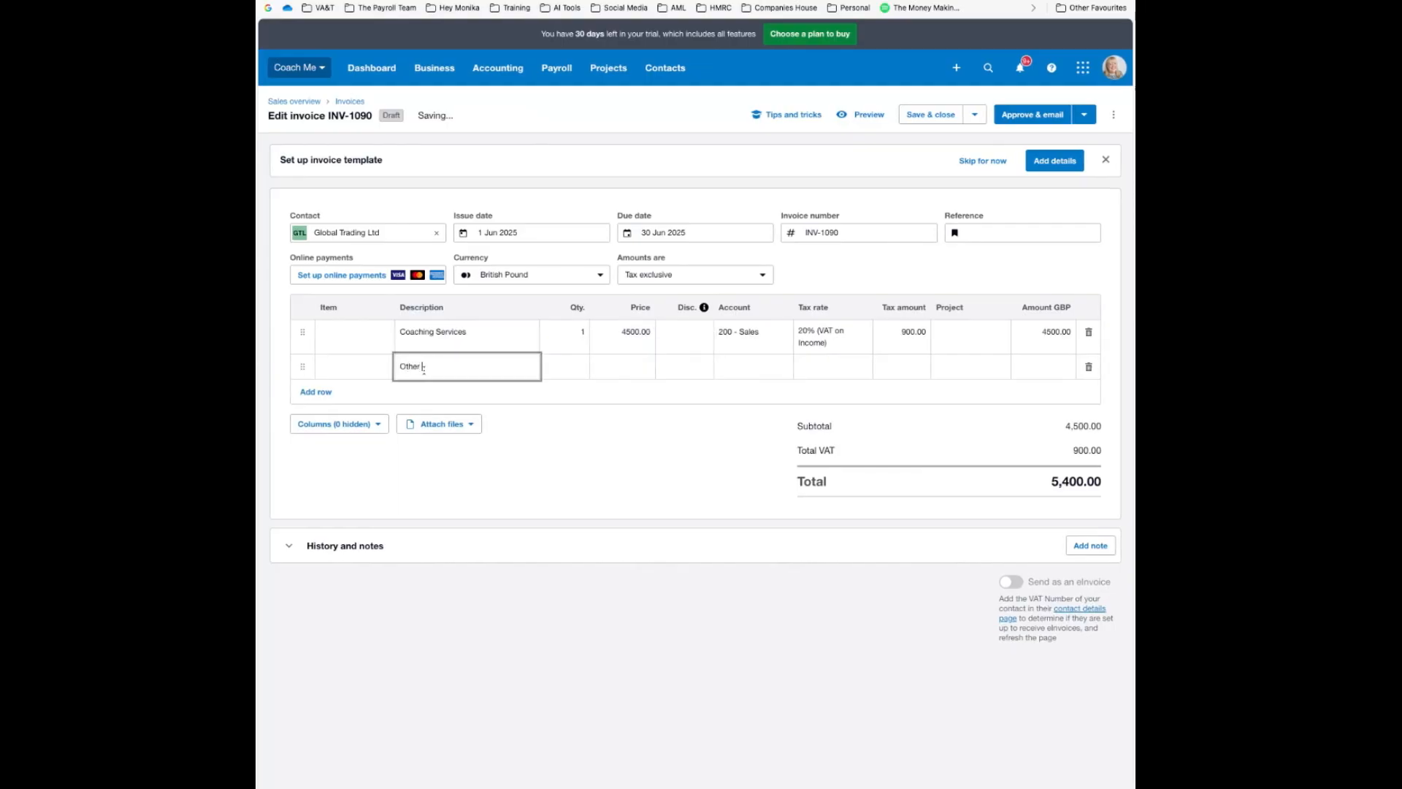
pyautogui.write('Expenses')
pyautogui.press('Tab')
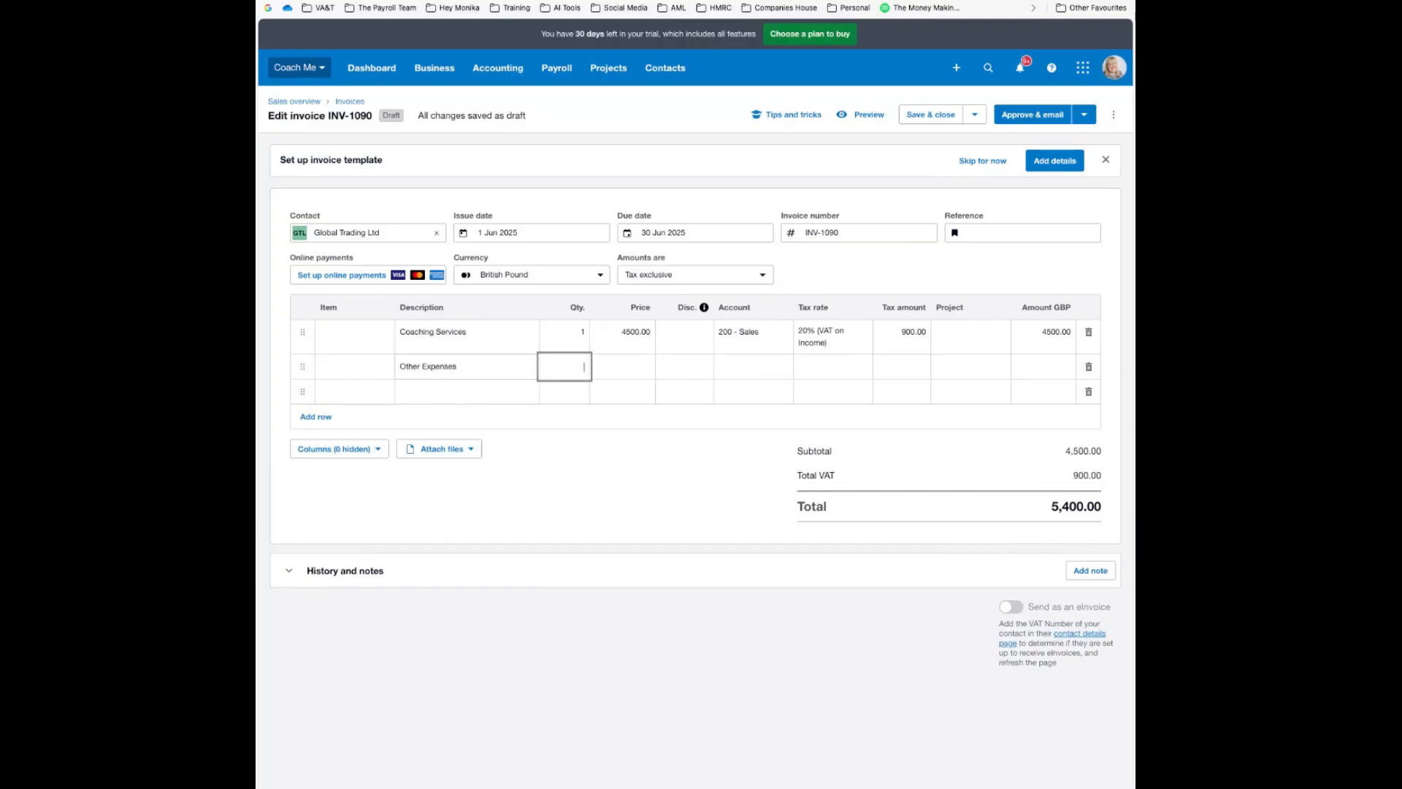
pyautogui.write('1')
pyautogui.press('Tab')
pyautogui.write('45.83')
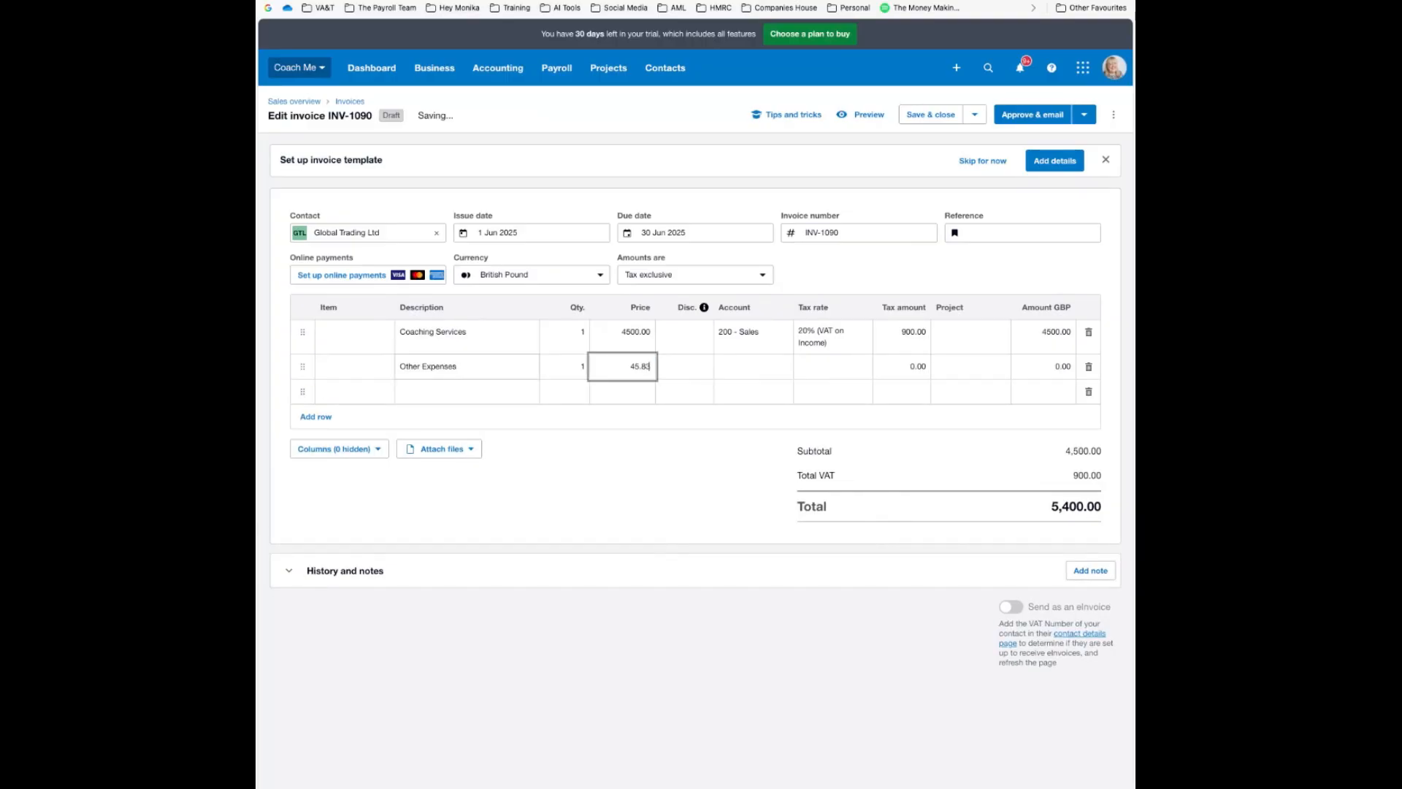
pyautogui.press('Tab')
pyautogui.press('Tab')
pyautogui.press('BackSpace')
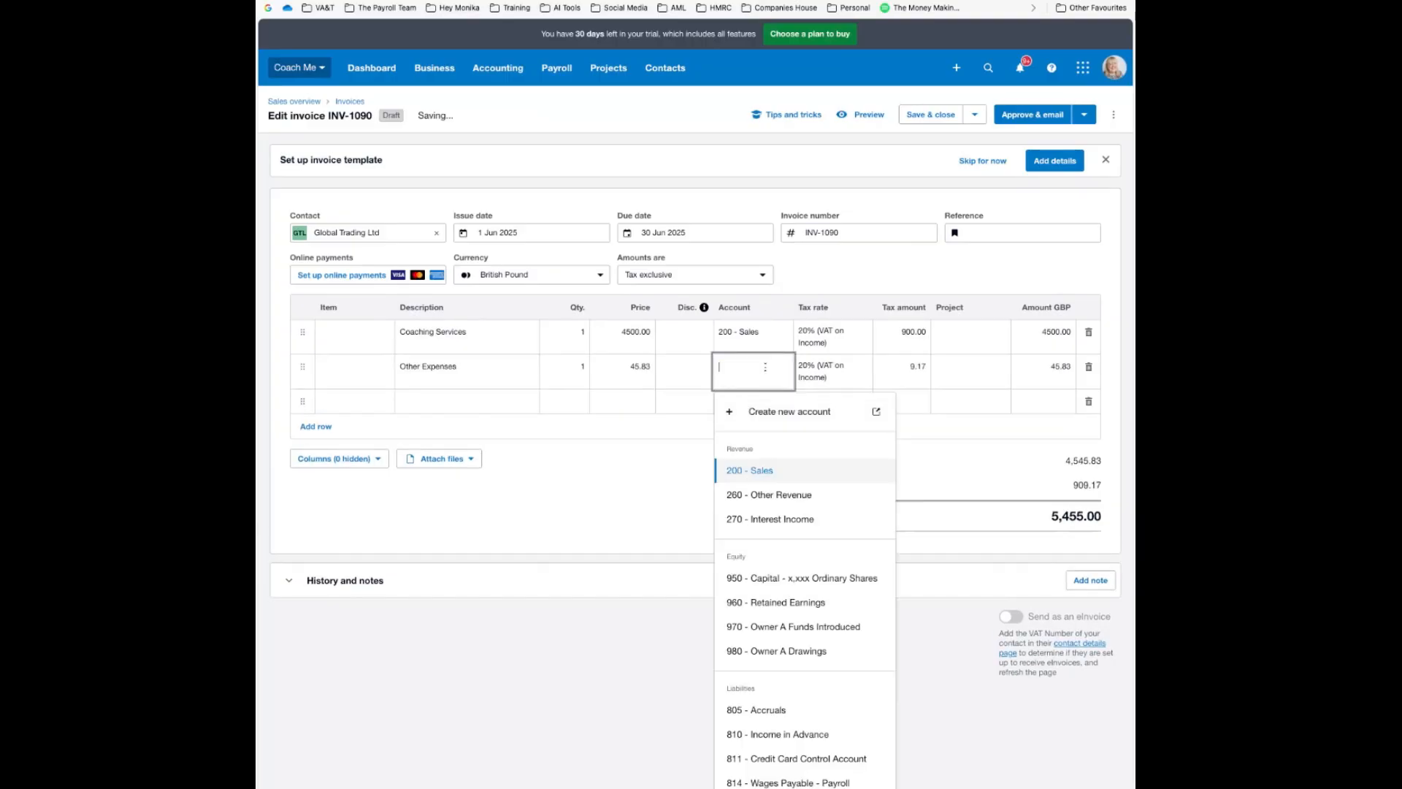
pyautogui.write('200')
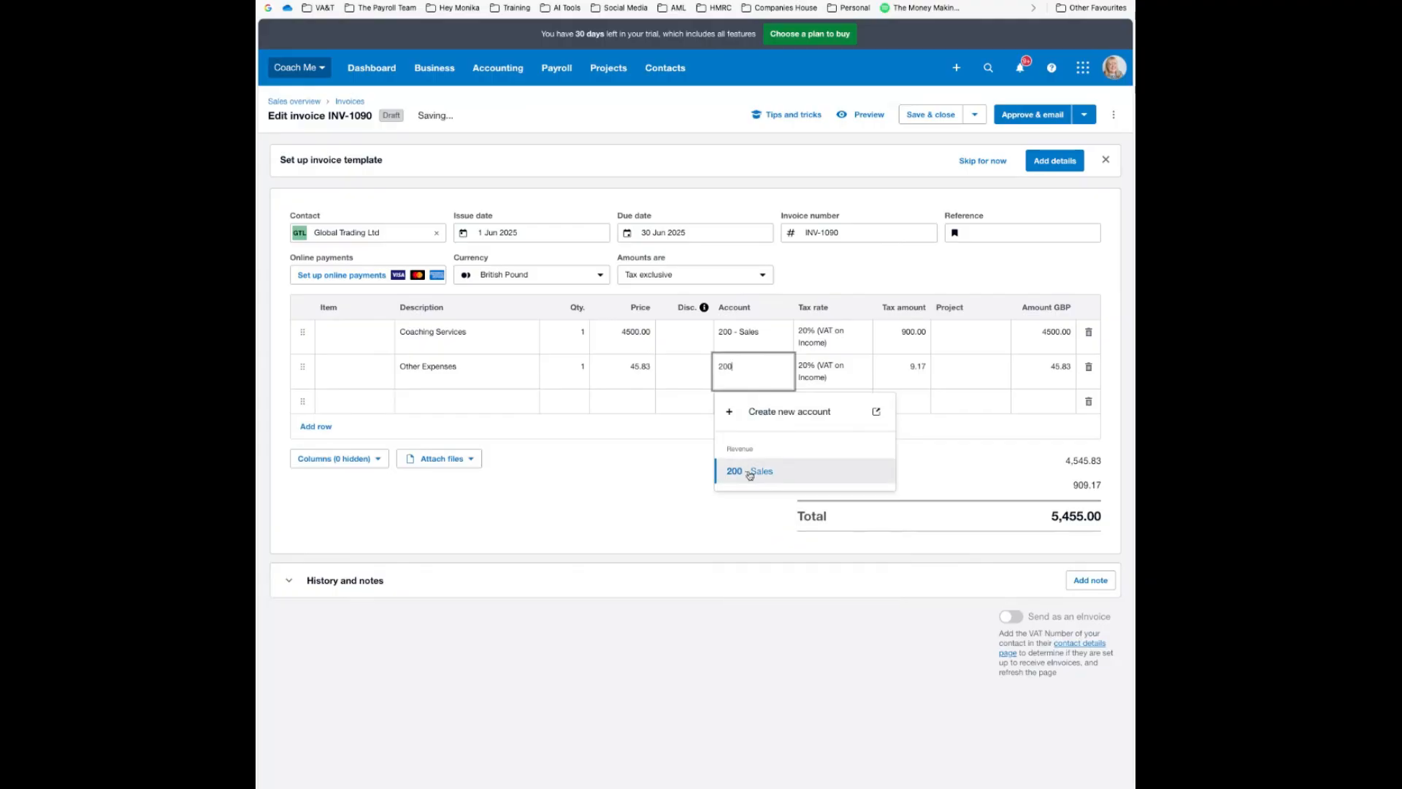
pyautogui.click(750, 471)
pyautogui.click(699, 436)
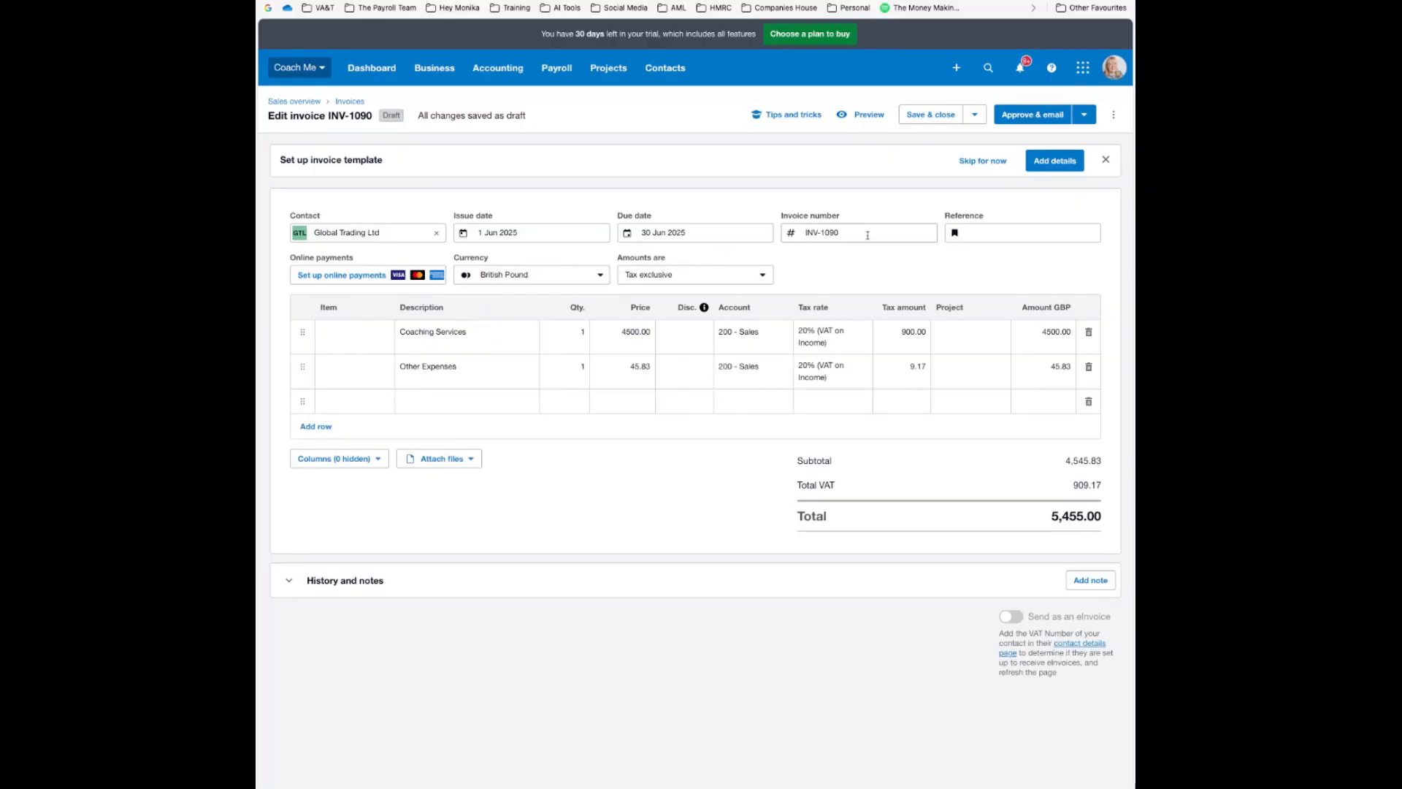
# Approve INV-1090, then open Acme Solutions Ltd's £88.00 invoice INV-0002 from the invoice list
pyautogui.click(1084, 115)
pyautogui.click(974, 153)
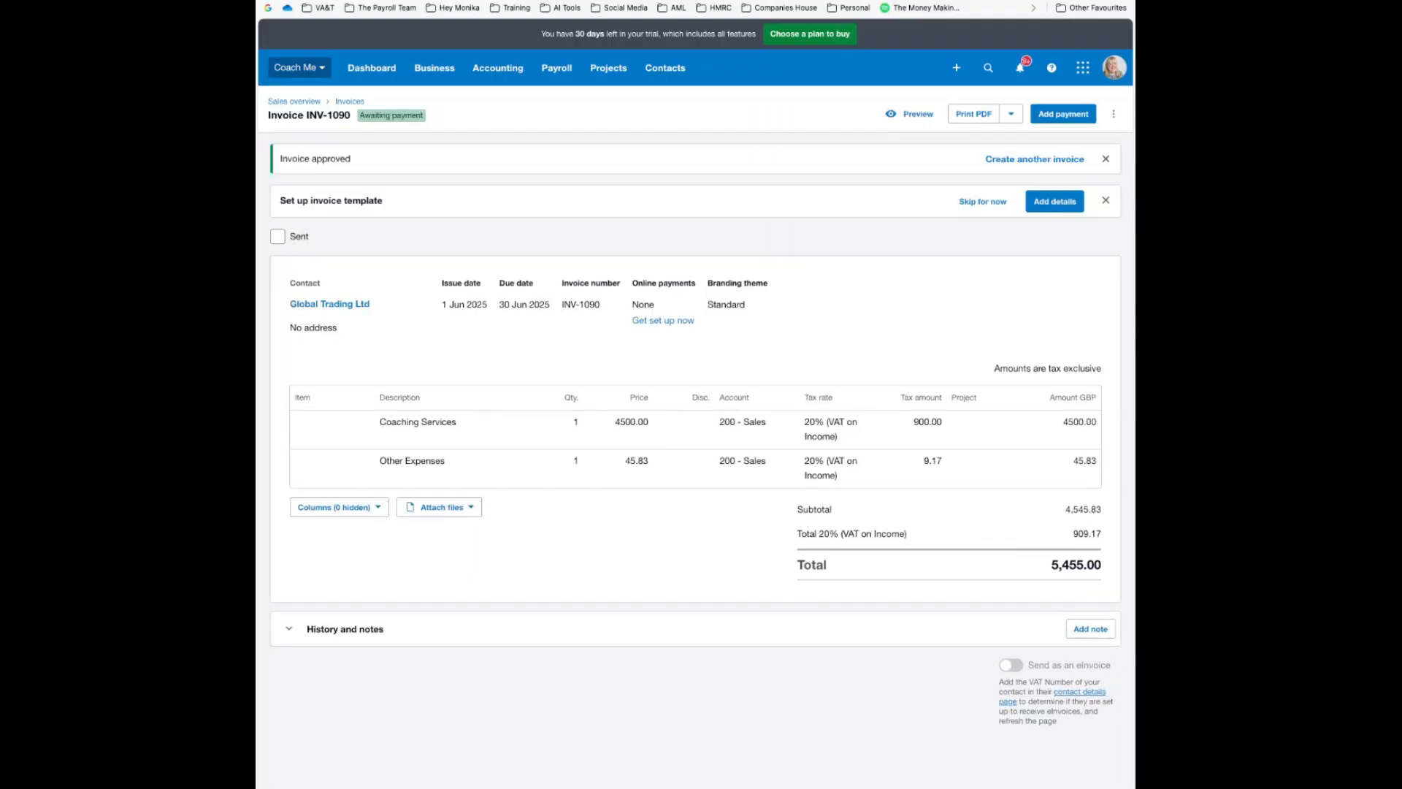
pyautogui.click(350, 102)
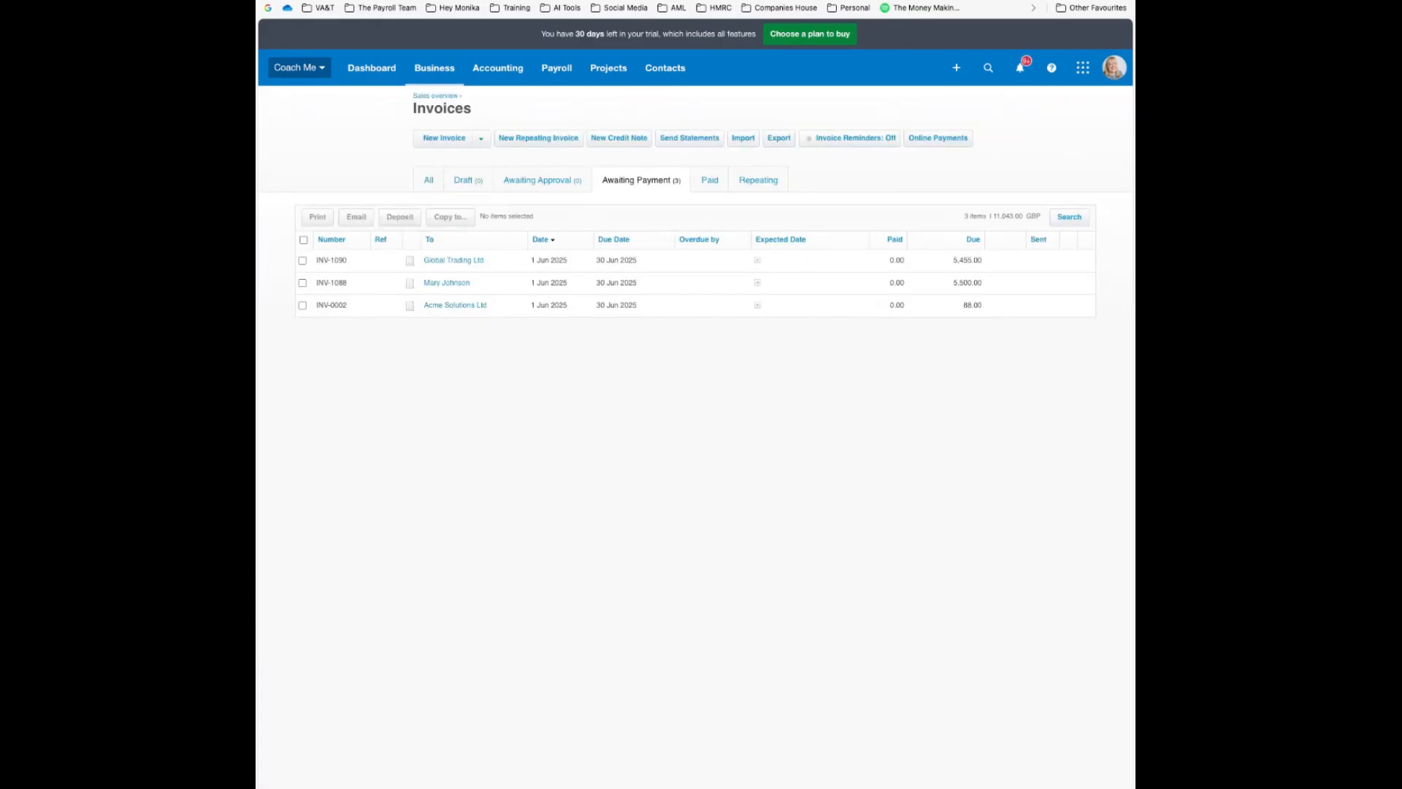
pyautogui.click(444, 138)
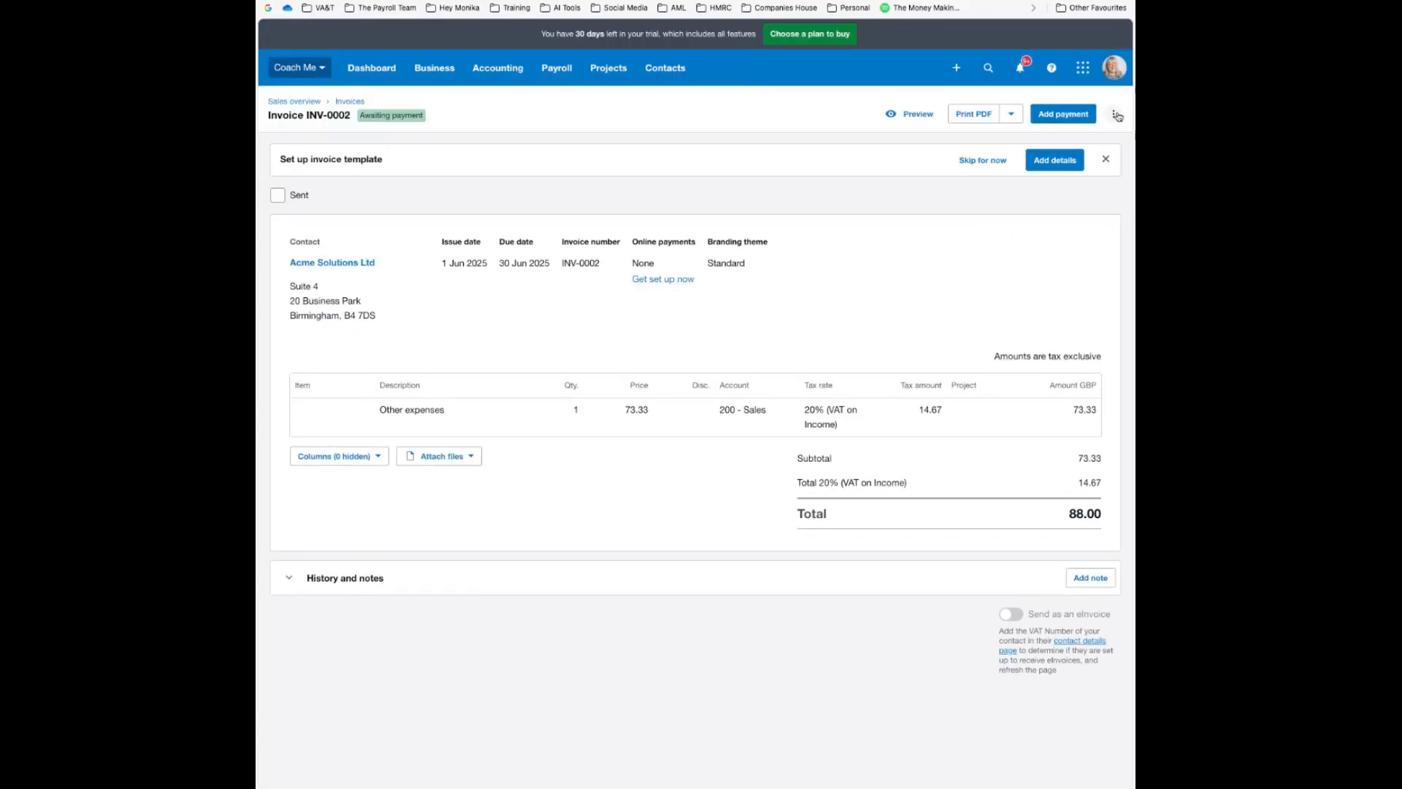
# Edit Acme Solutions Ltd's invoice INV-0002 to renumber it INV-1089, update it, and return to Invoices
pyautogui.click(1117, 115)
pyautogui.click(961, 146)
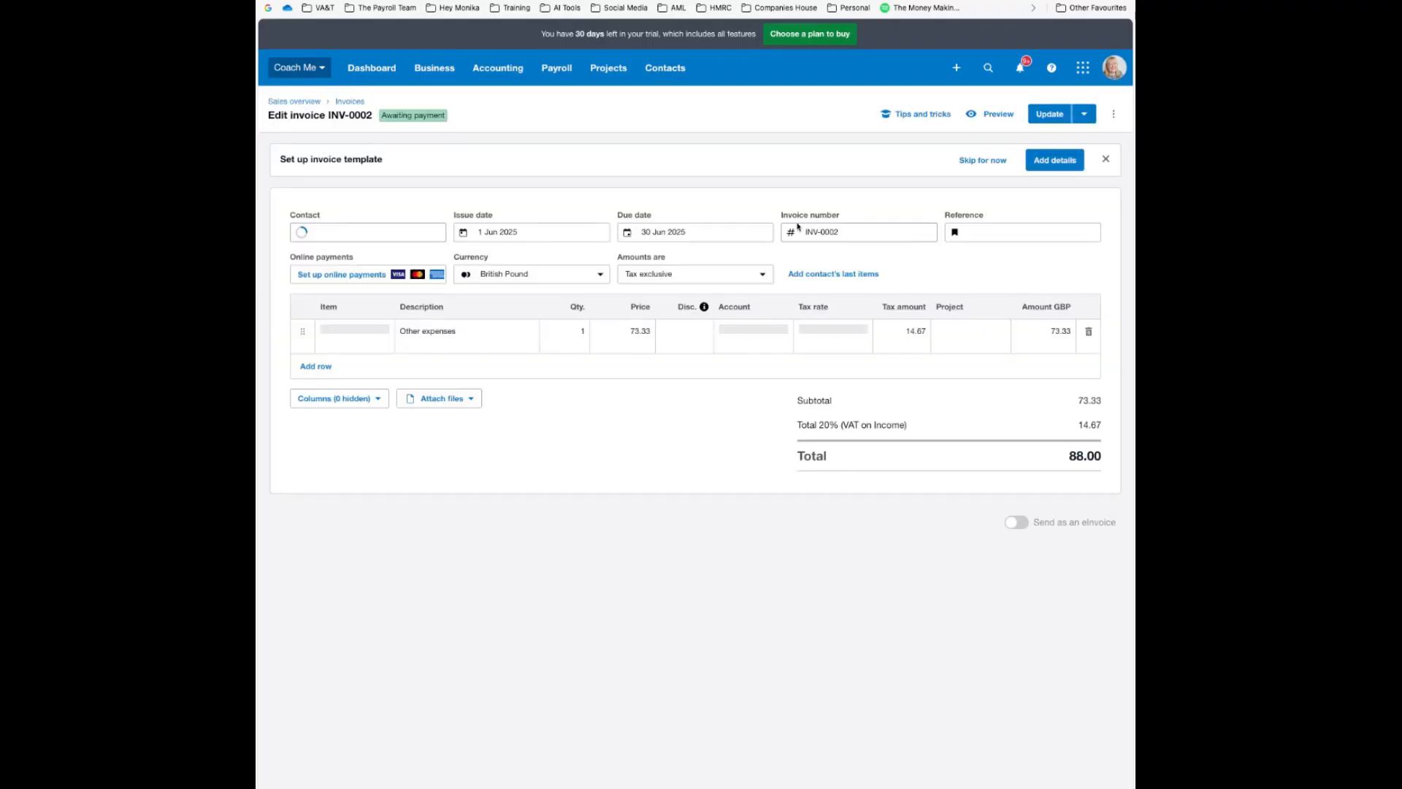
pyautogui.click(851, 234)
pyautogui.press('BackSpace')
pyautogui.press('BackSpace')
pyautogui.press('BackSpace')
pyautogui.press('BackSpace')
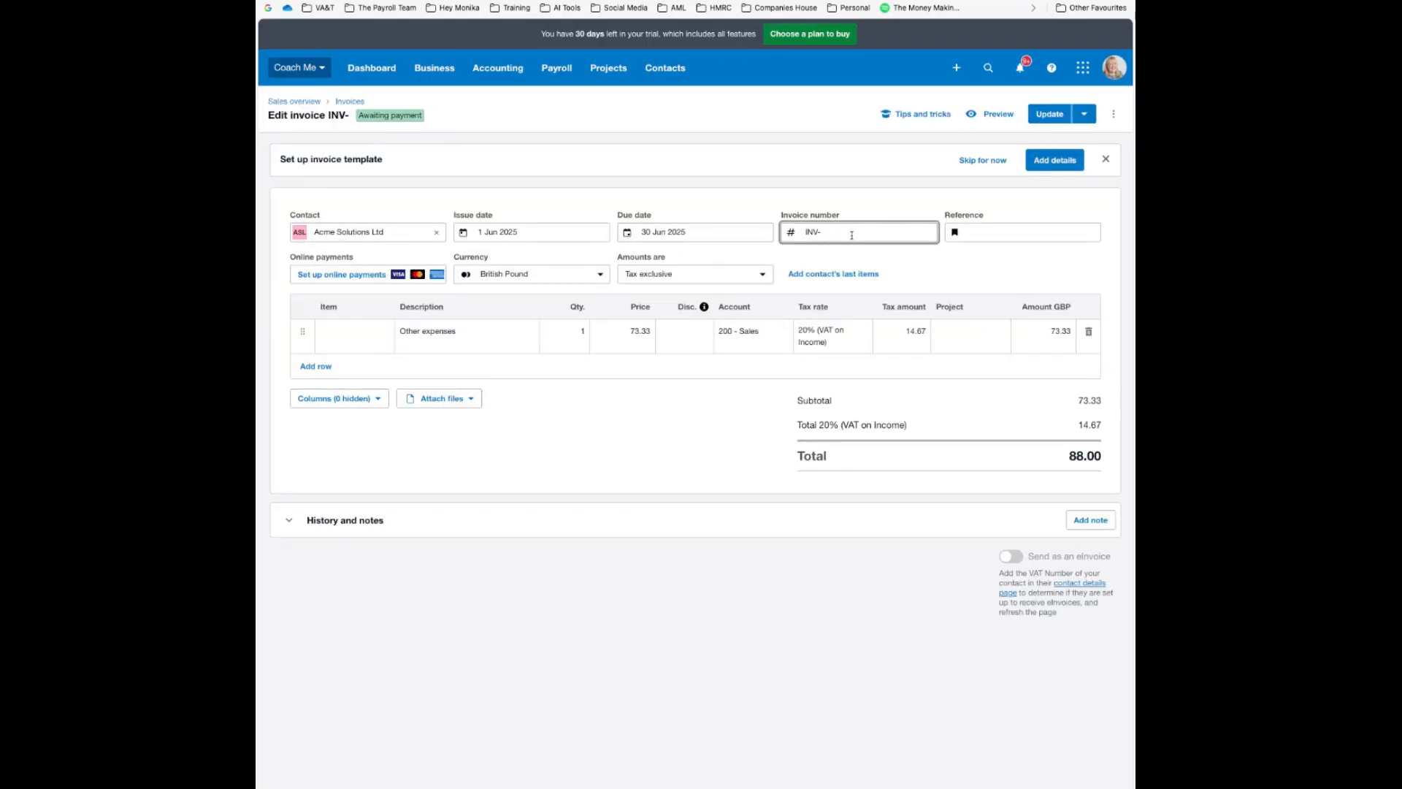
pyautogui.write('1089')
pyautogui.click(1042, 115)
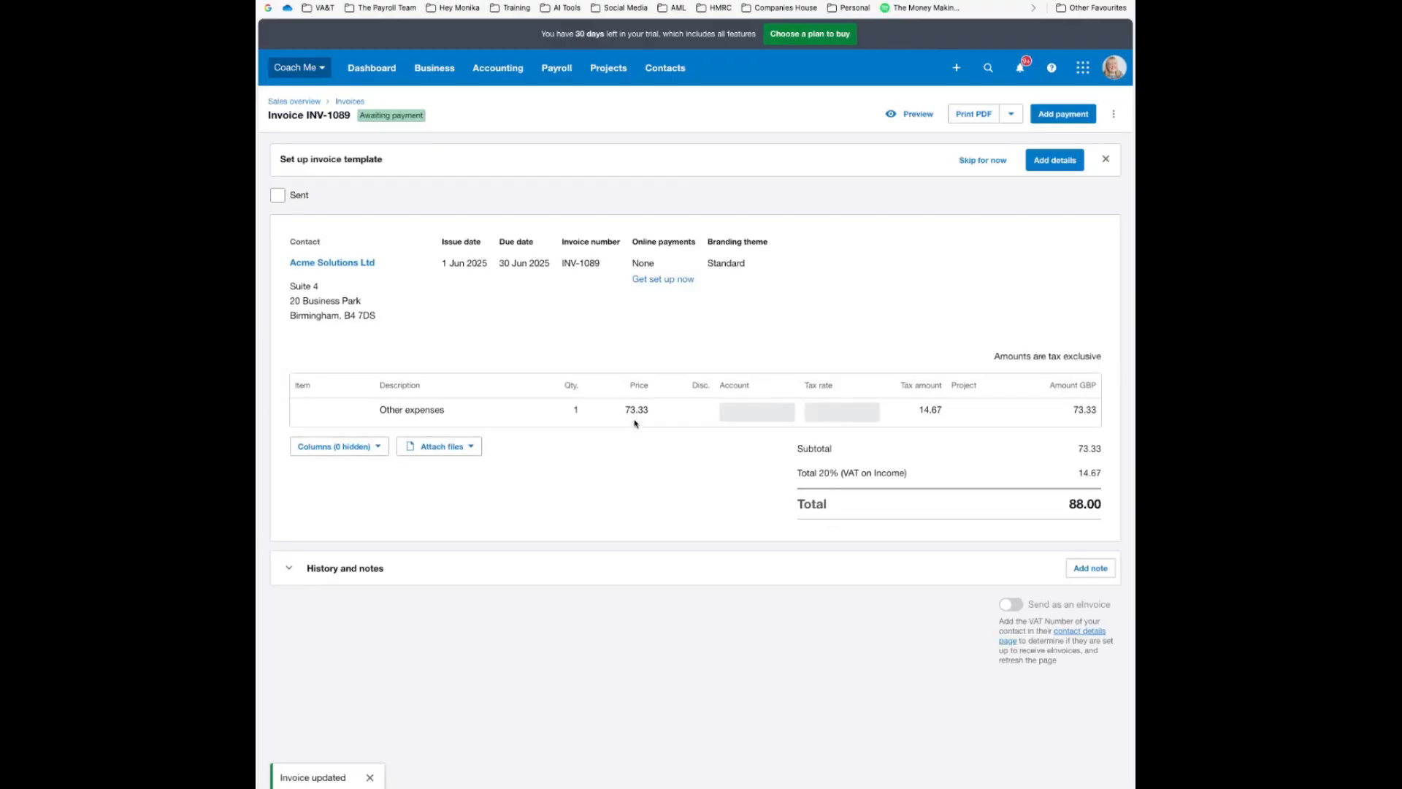
pyautogui.click(358, 103)
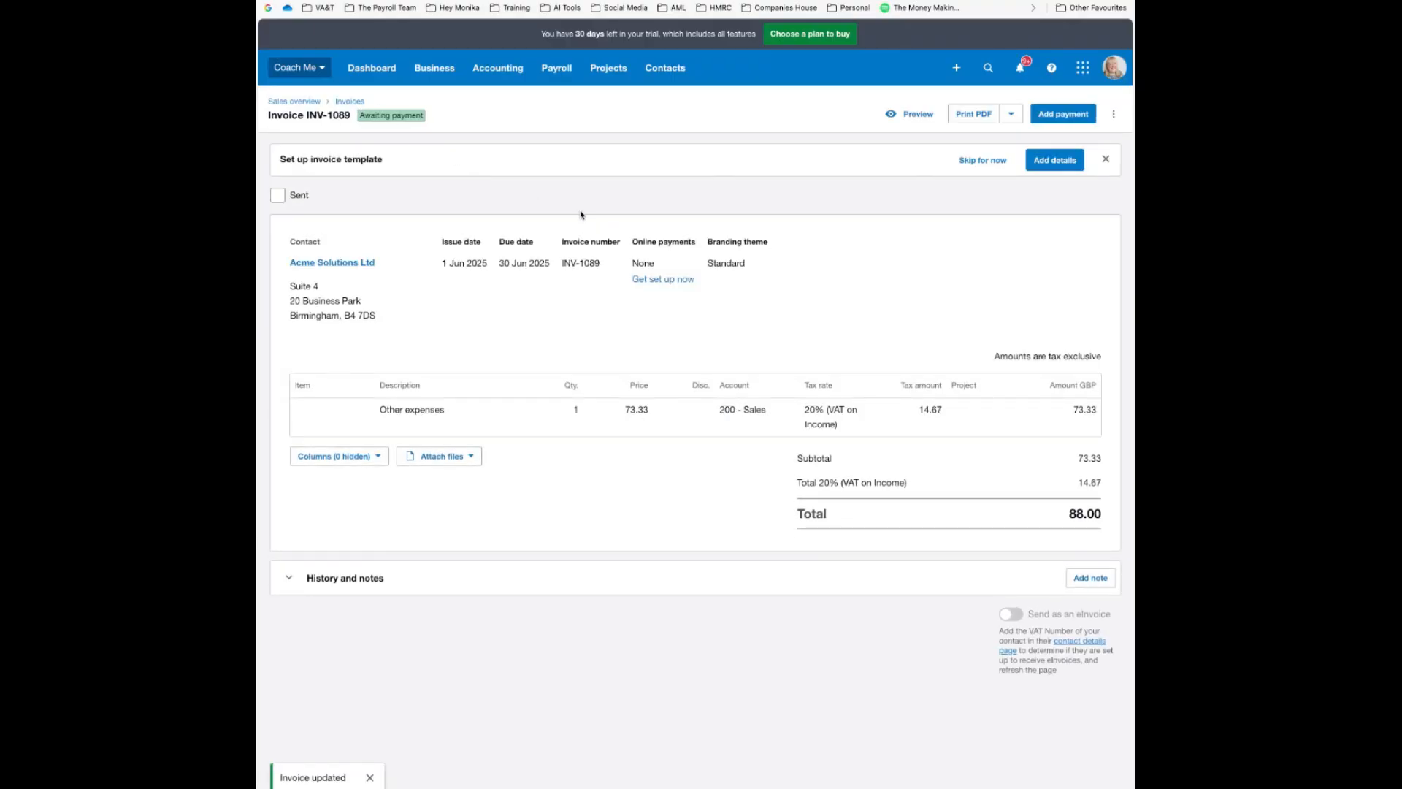